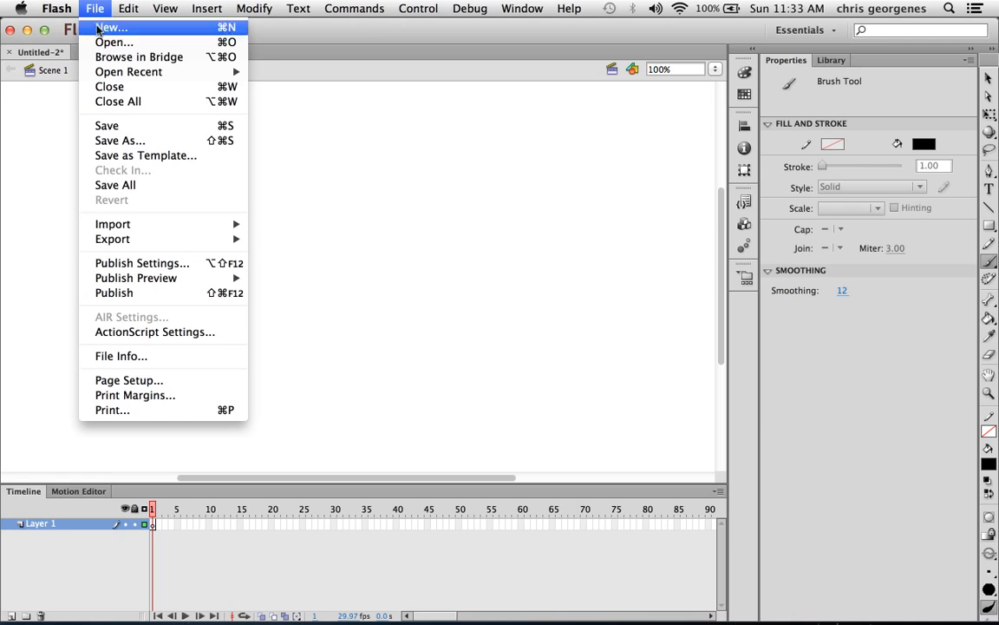
Import excerpt.wav from The Little Guy folder to the stage and display its waveform in the library
mouse_move(142, 225)
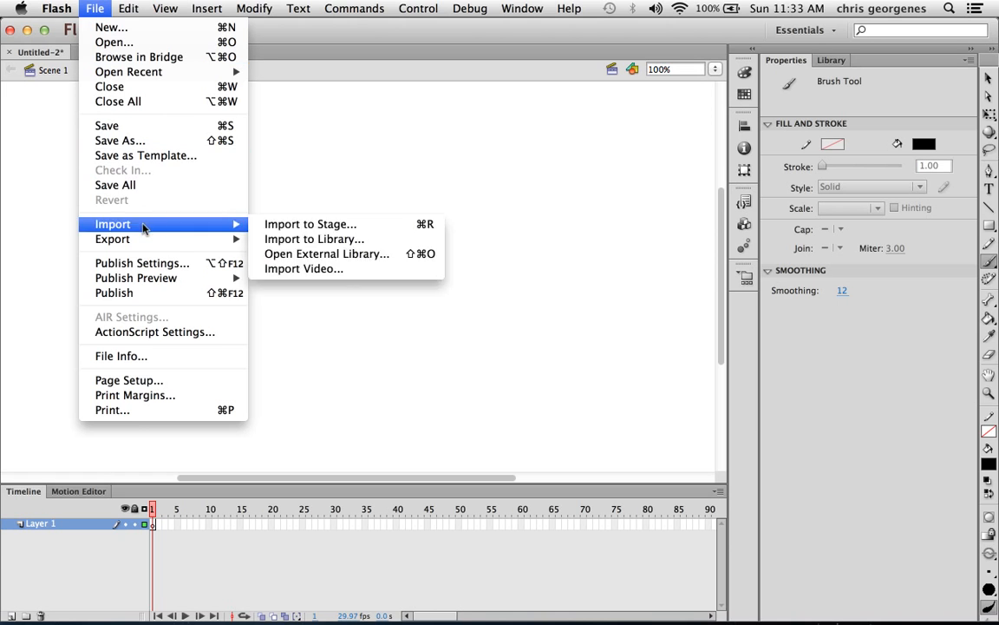
left_click(316, 225)
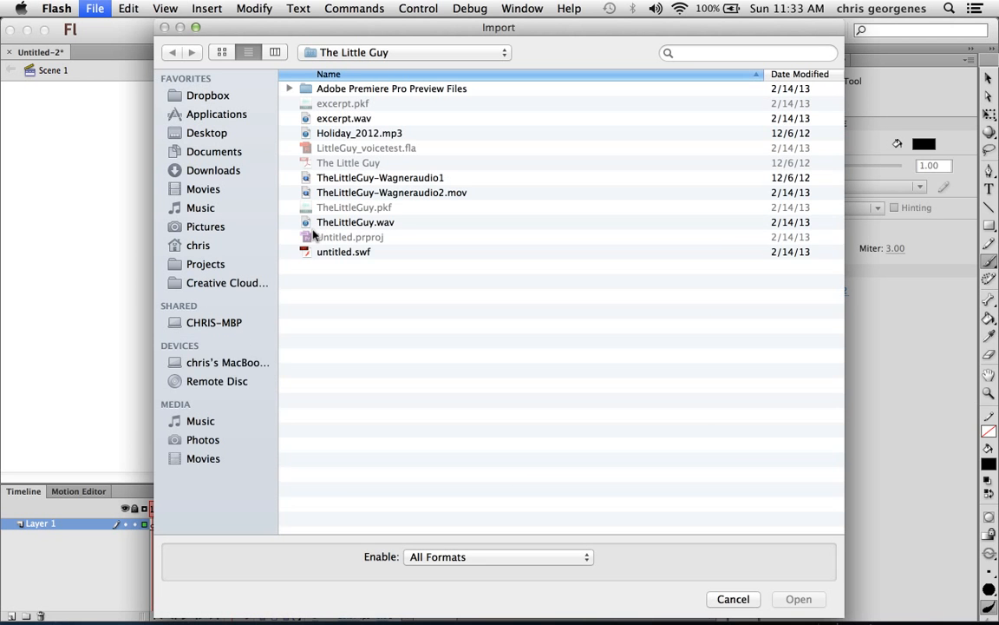
left_click(335, 122)
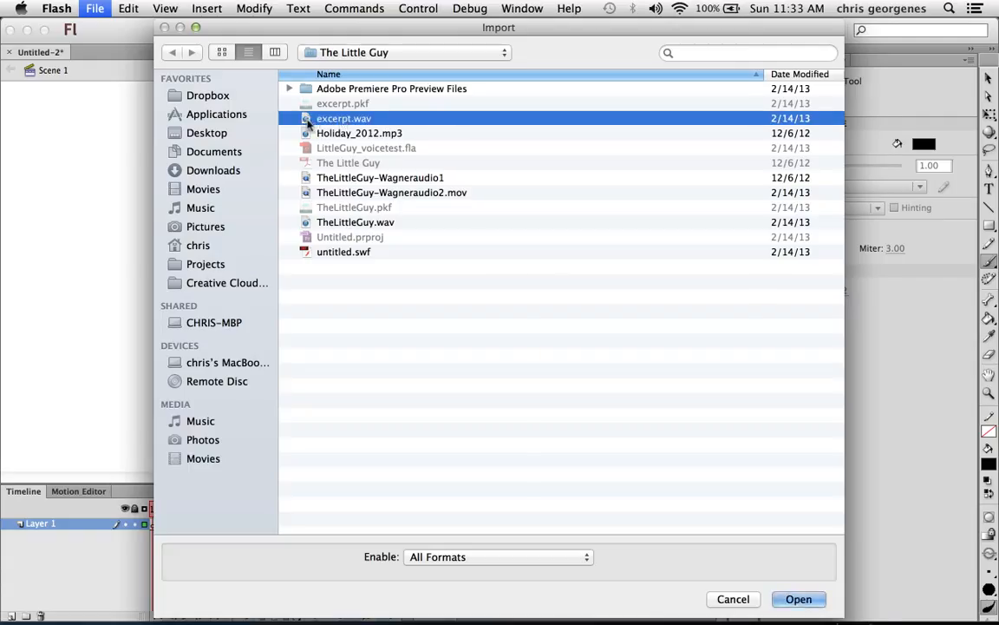
double_click(304, 119)
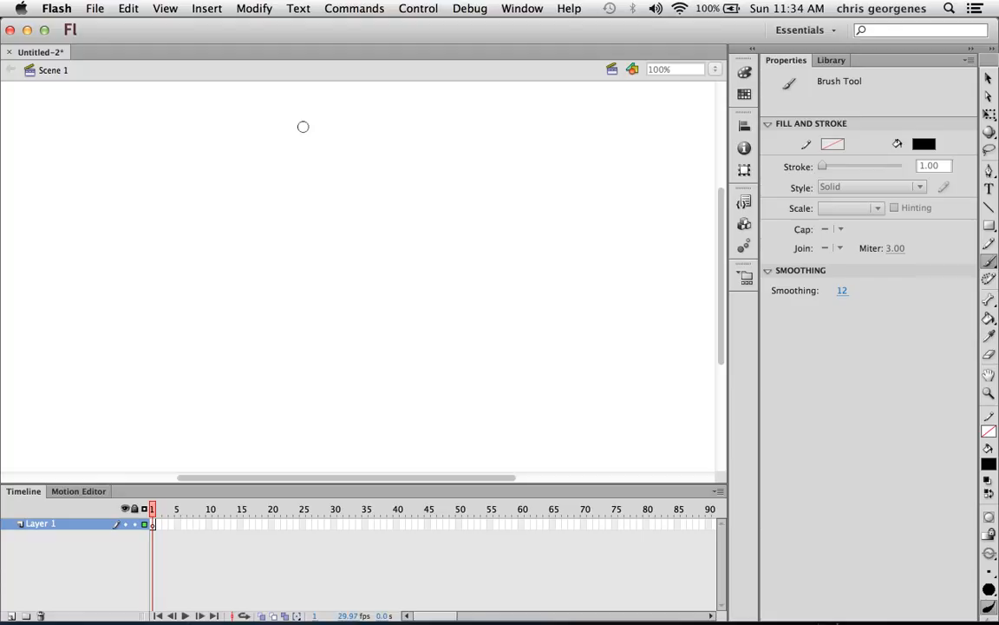
left_click(829, 60)
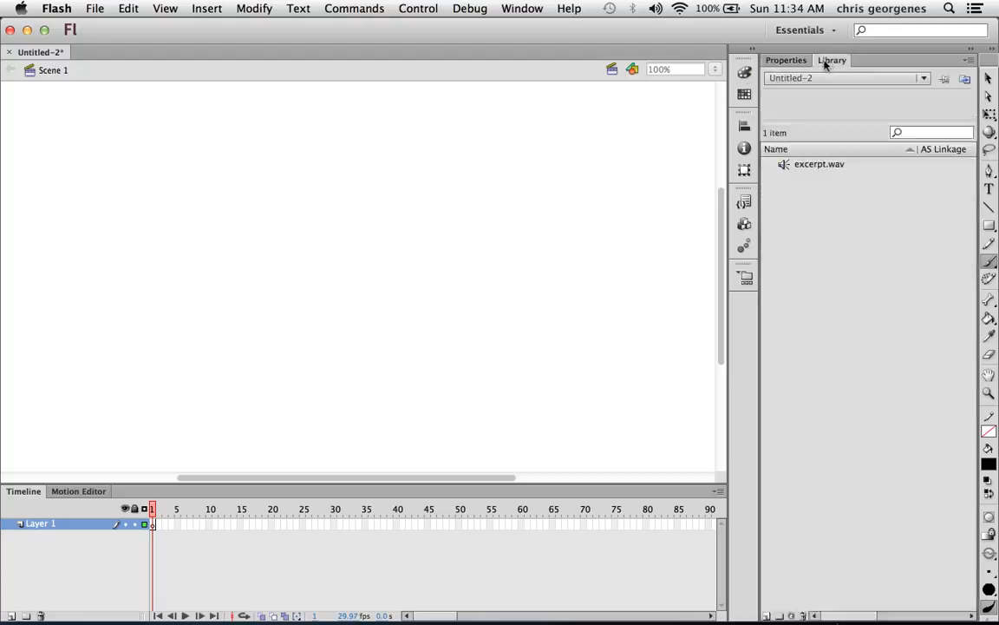
left_click(804, 170)
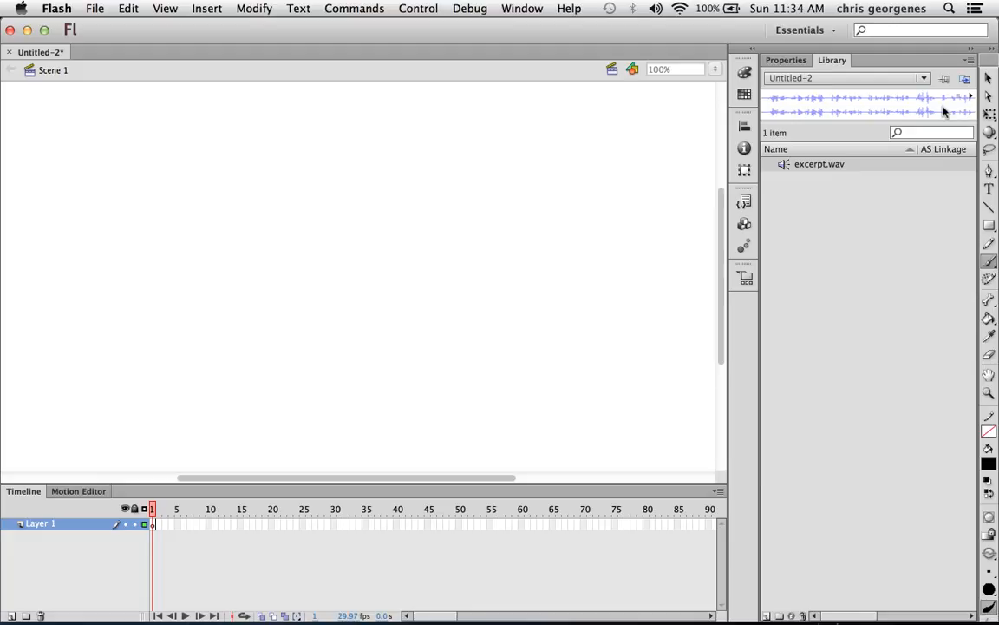
Assign the excerpt.wav sound to frame 1 of Layer 1 and set its sync to Stream
left_click(784, 61)
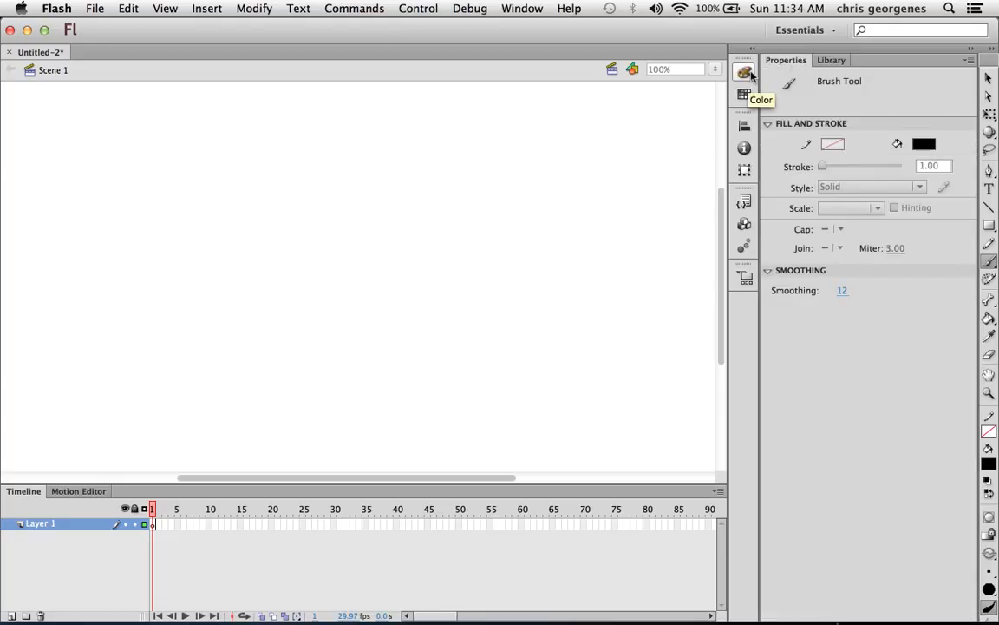
left_click(154, 524)
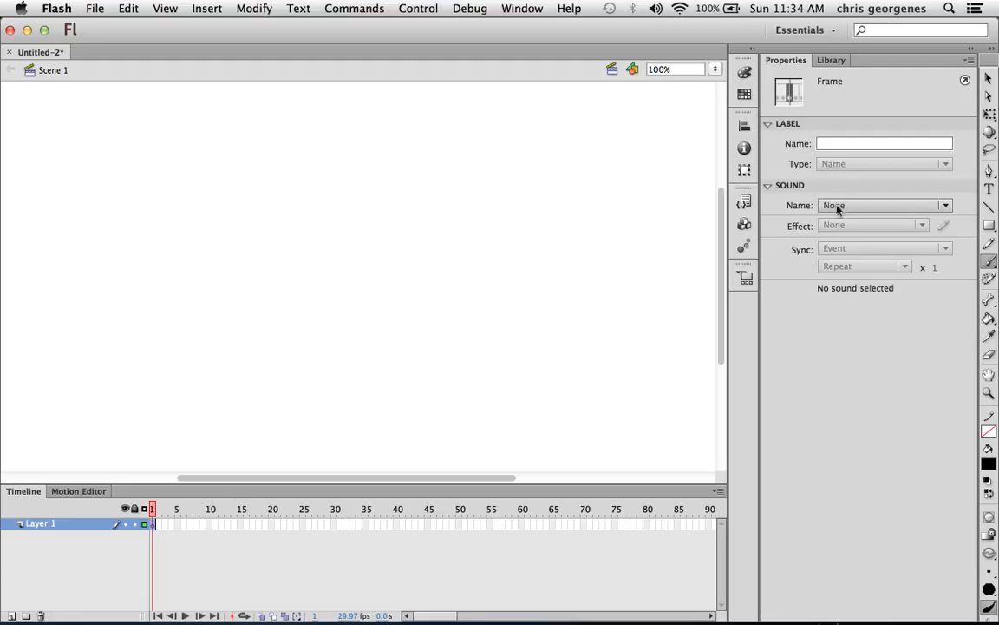
left_click(767, 185)
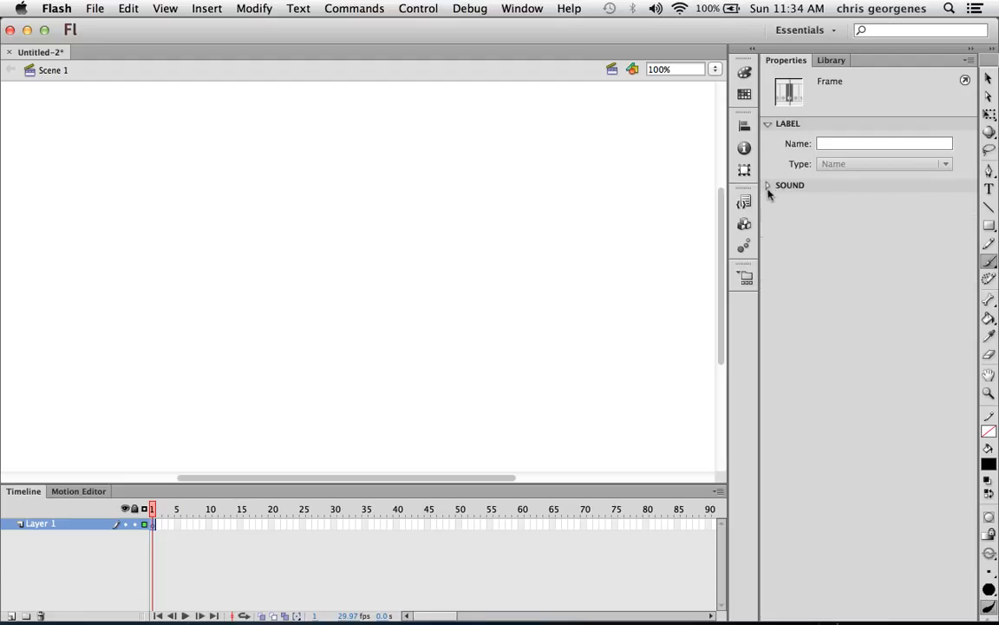
left_click(767, 187)
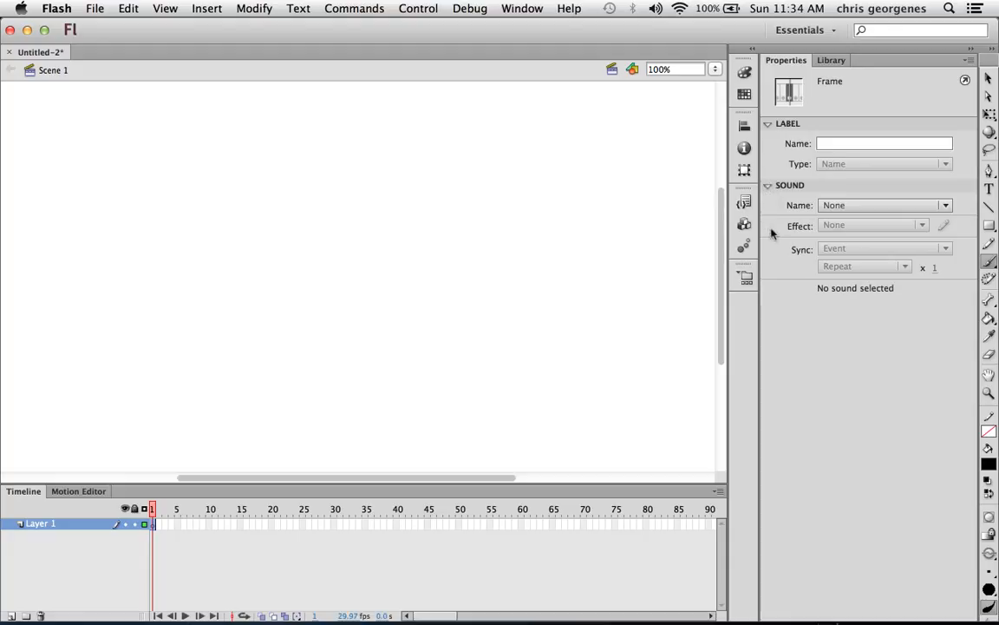
left_click(850, 205)
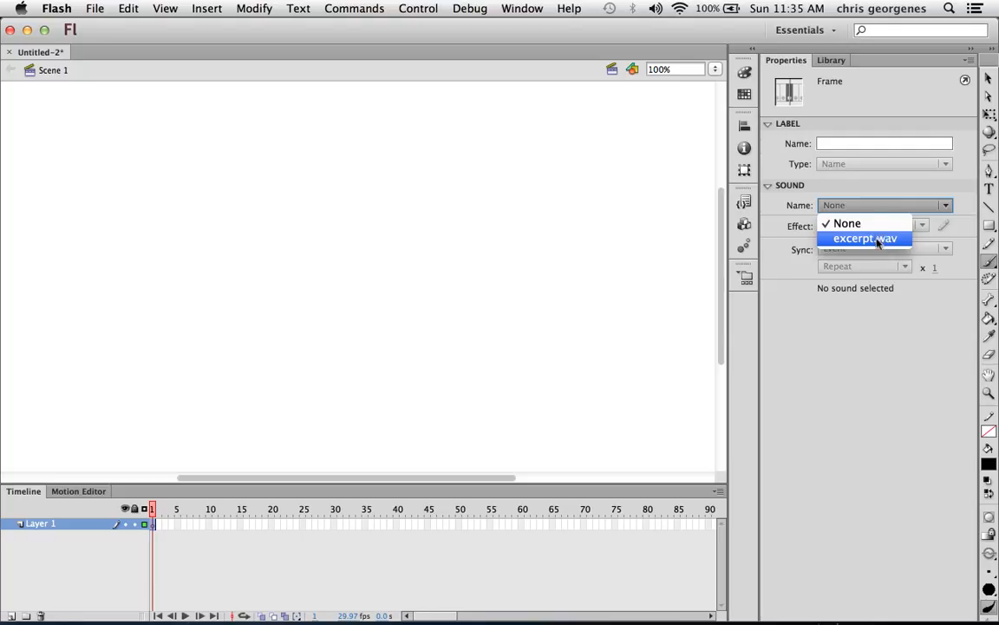
left_click(865, 239)
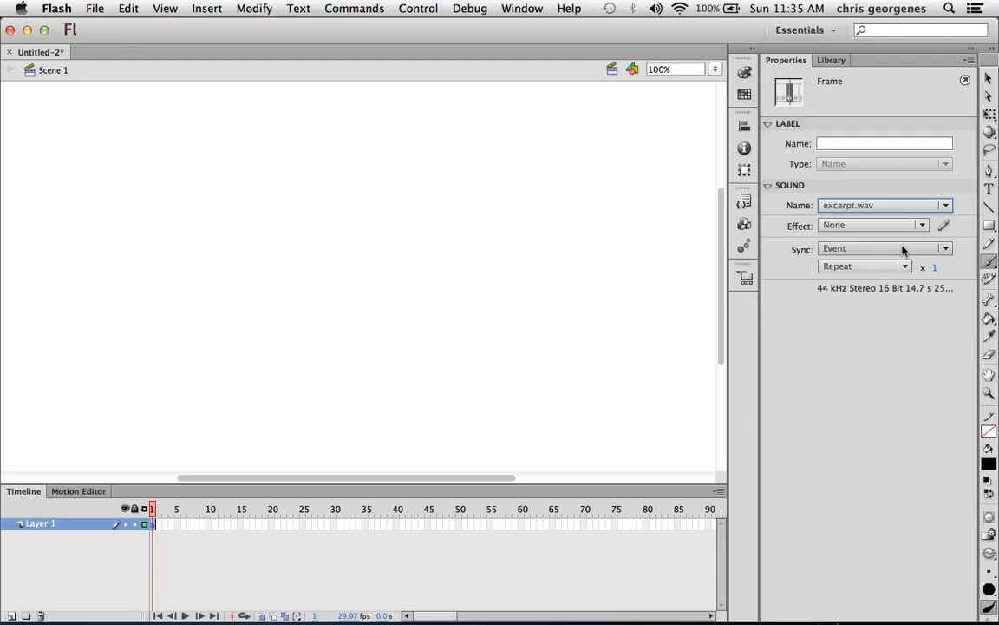
left_click(854, 249)
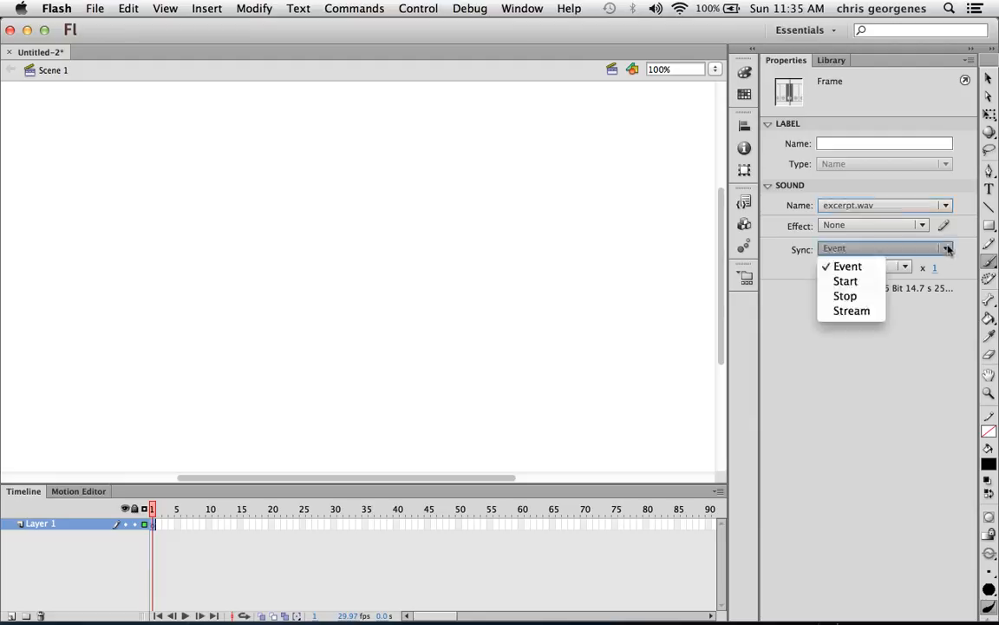
left_click(852, 310)
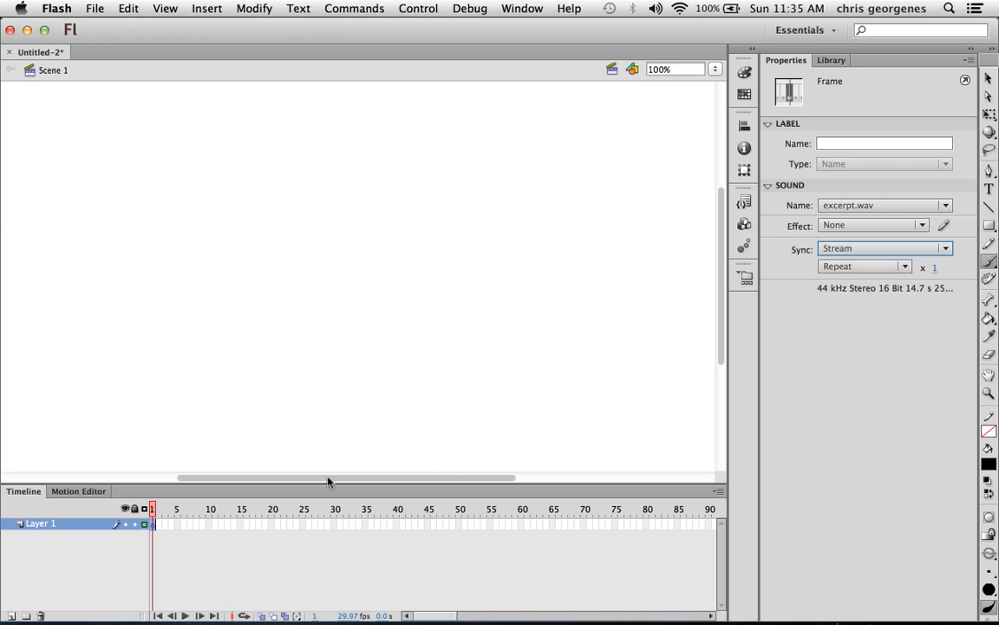
Extend Layer 1 by inserting frames out to frame 506 so the timeline spans the sound
left_click(541, 524)
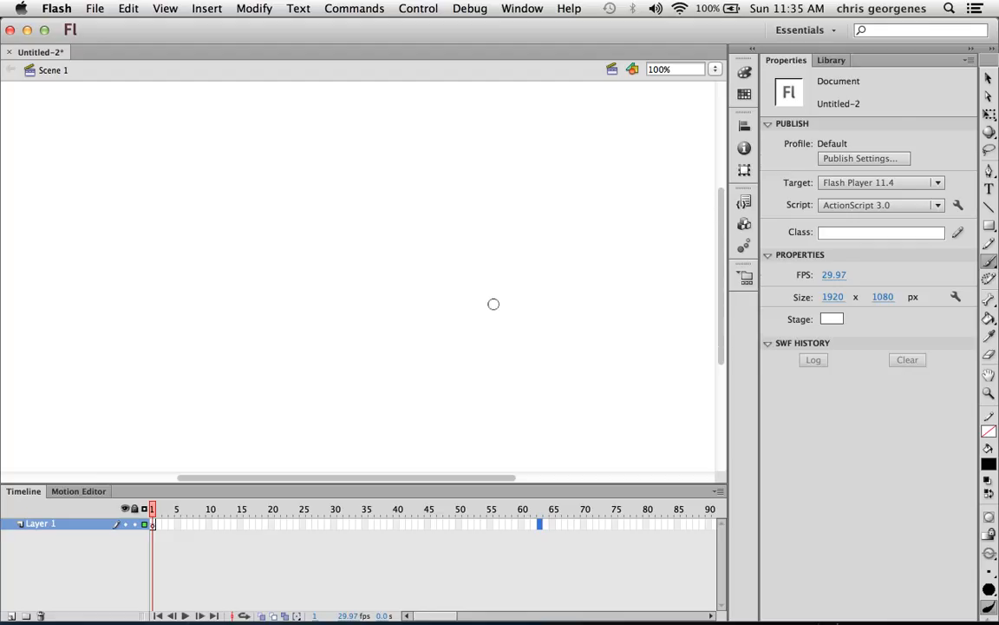
key("F5")
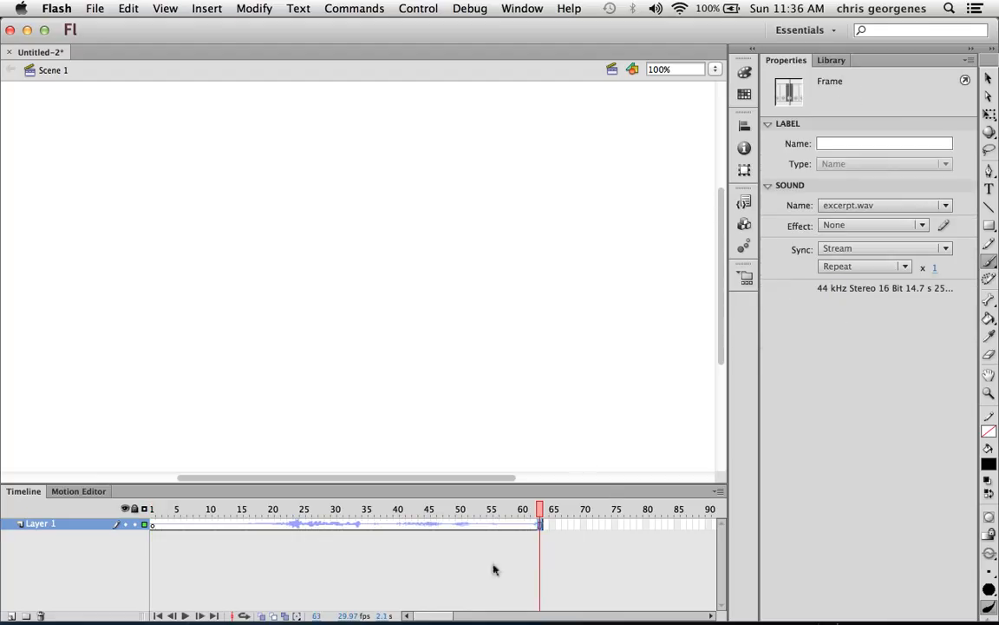
mouse_move(442, 615)
left_mouse_down()
mouse_move(573, 618)
mouse_move(425, 618)
left_mouse_up()
left_click(589, 524)
key("F5")
left_click(635, 524)
key("F5")
left_click(642, 524)
key("F5")
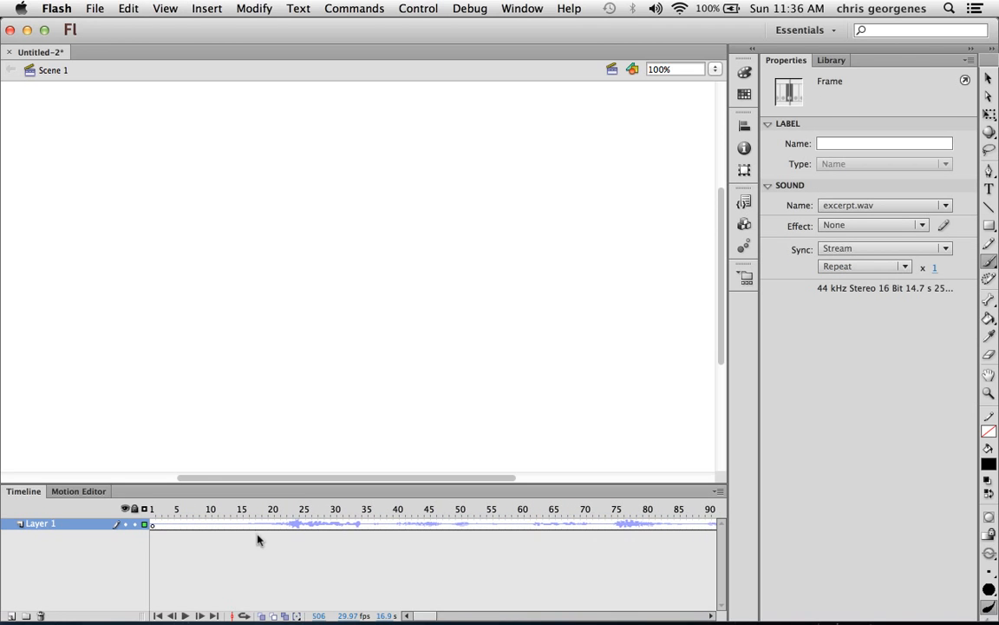
Set the layer height of Layer 1 to 300% in its layer properties
right_click(81, 531)
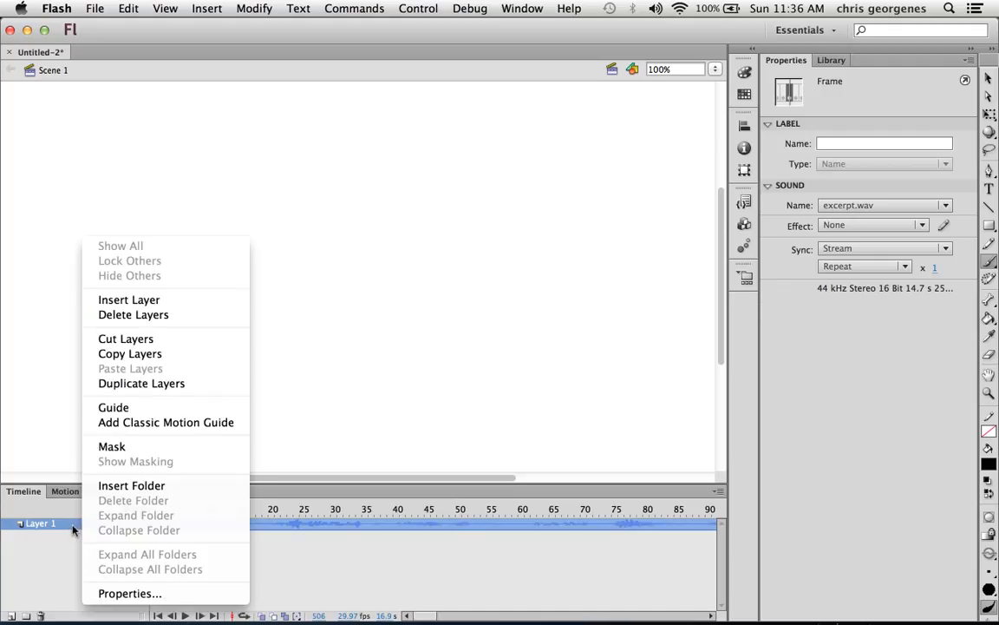
left_click(130, 594)
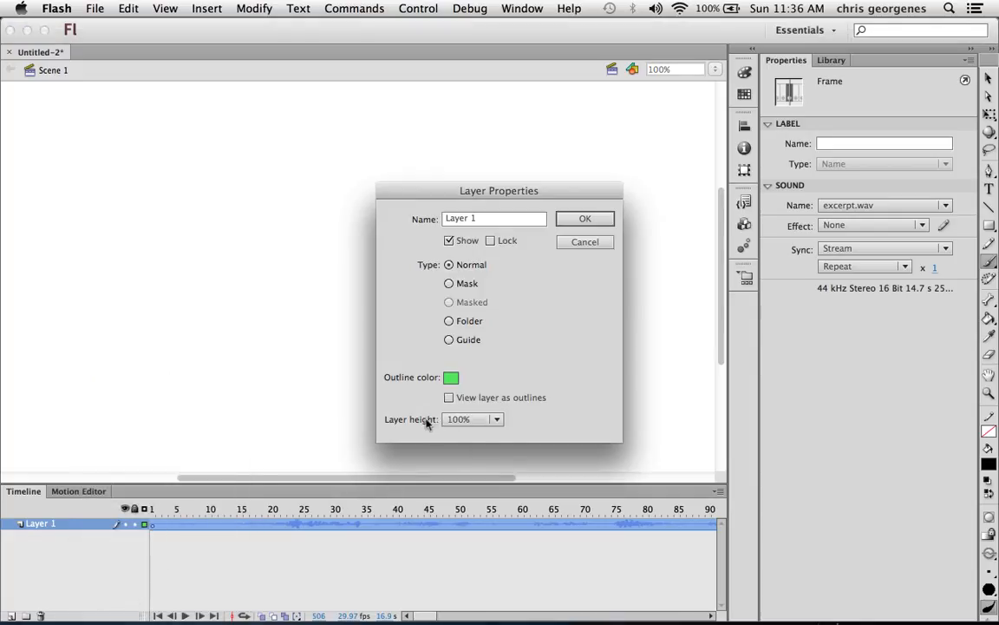
left_click(458, 421)
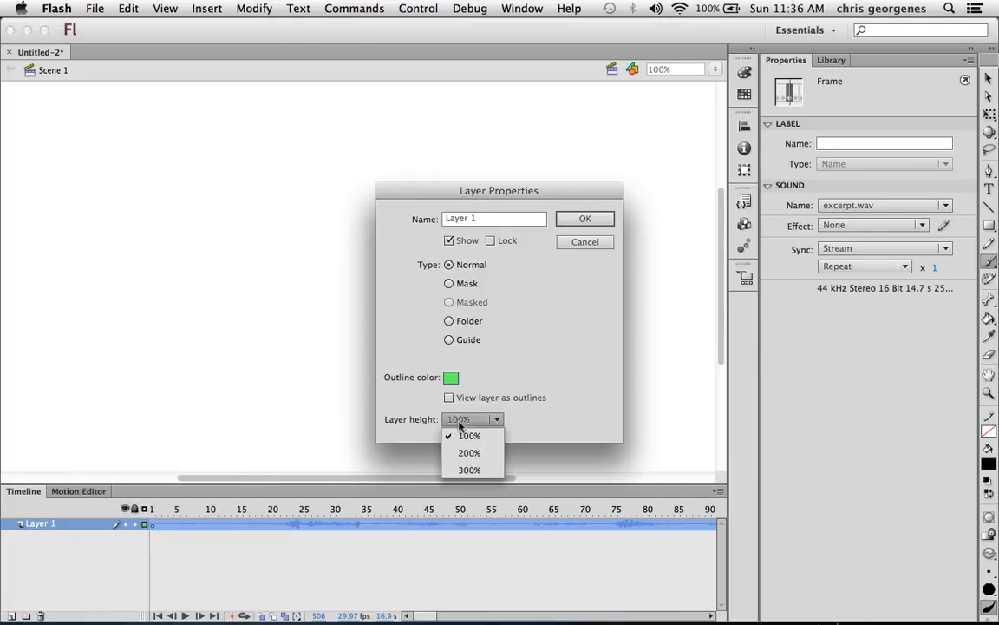
left_click(473, 470)
left_click(586, 221)
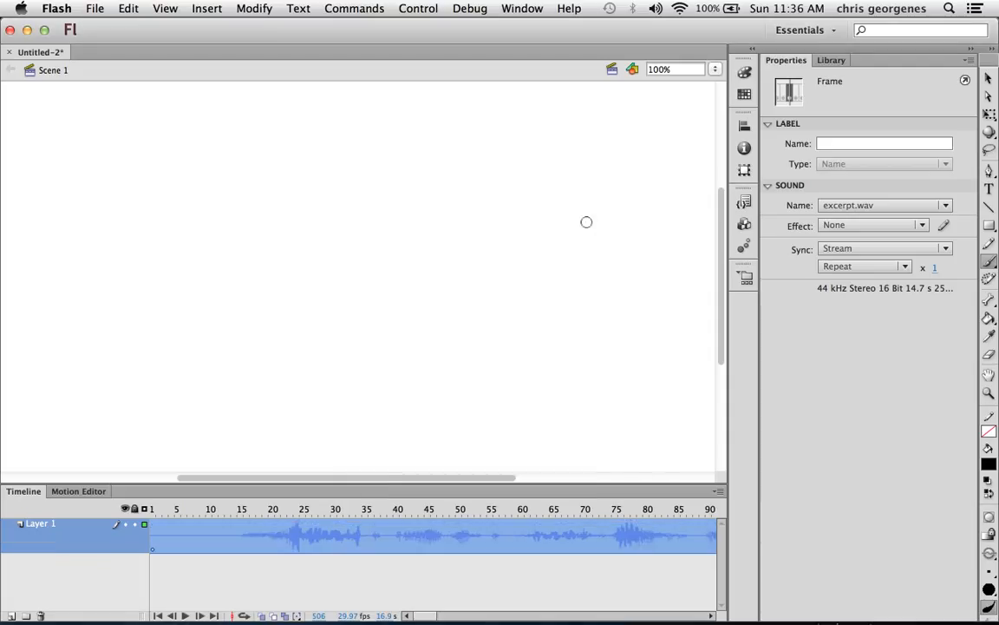
Make the timeline area taller and narrow its layer name column to give the frames more room
left_click_drag(366, 484, 364, 447)
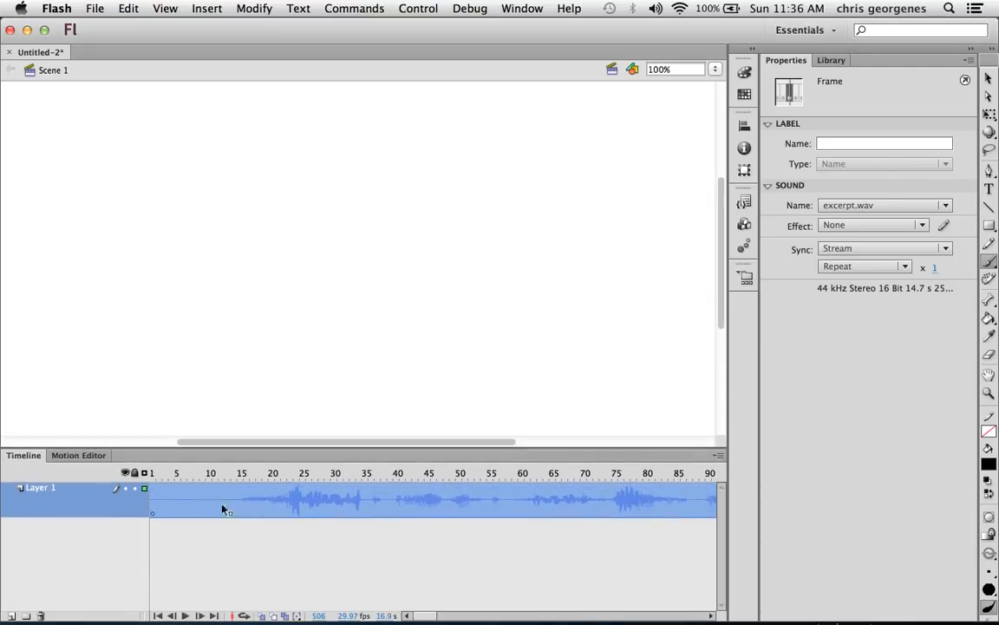
left_click(171, 474)
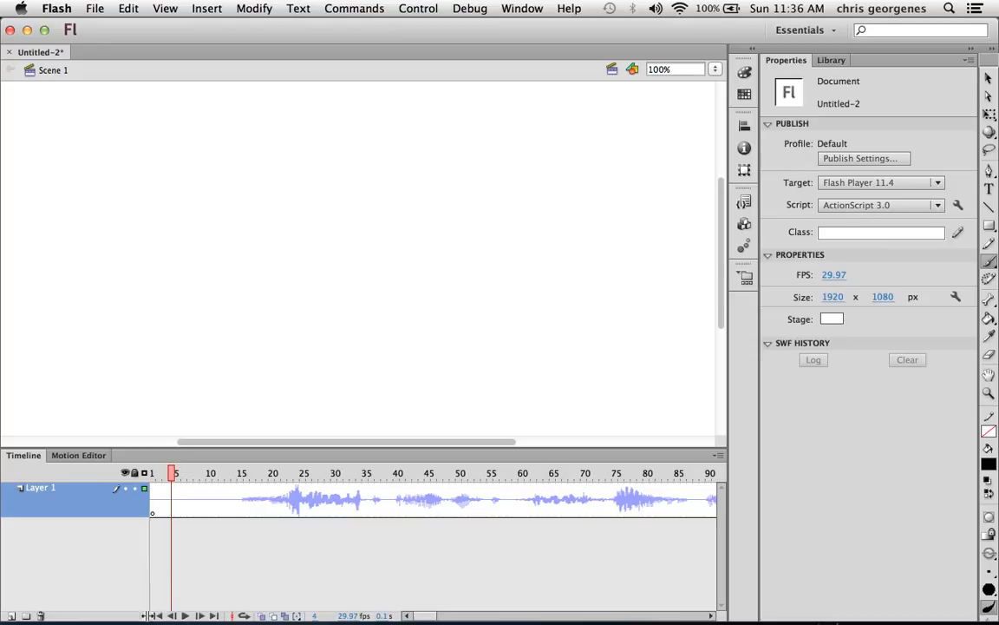
left_click_drag(149, 555, 106, 563)
Play the timeline from frame 1 to hear the sound, stopping at about frame 136
left_click(105, 473)
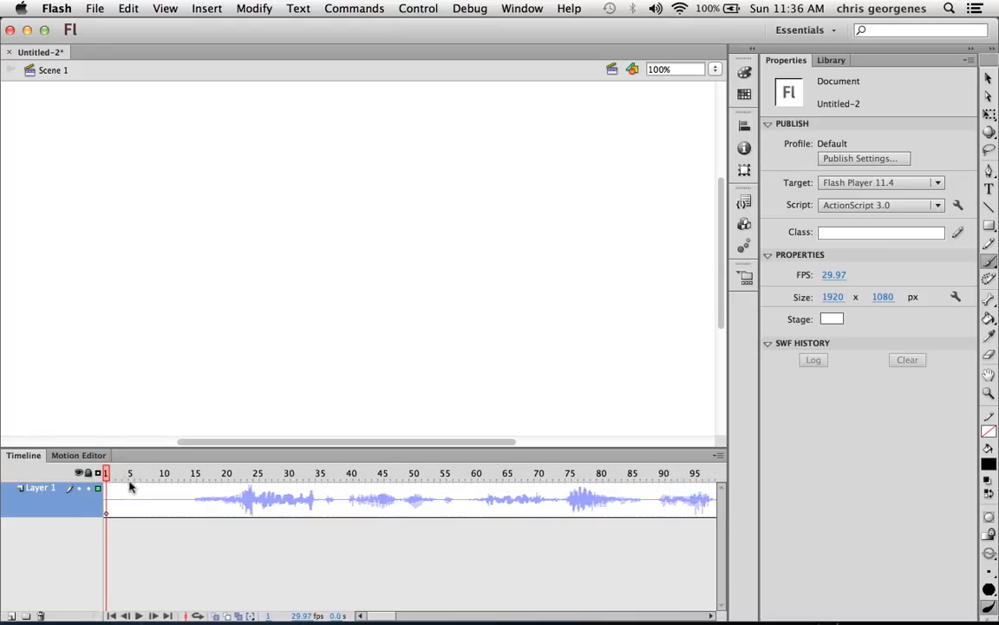
key("Return")
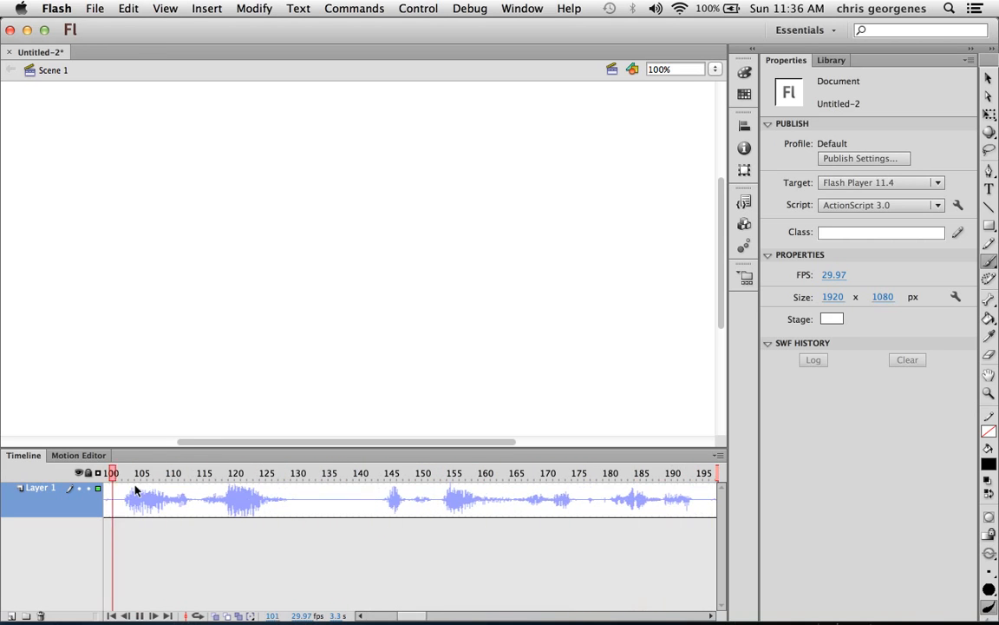
key("Return")
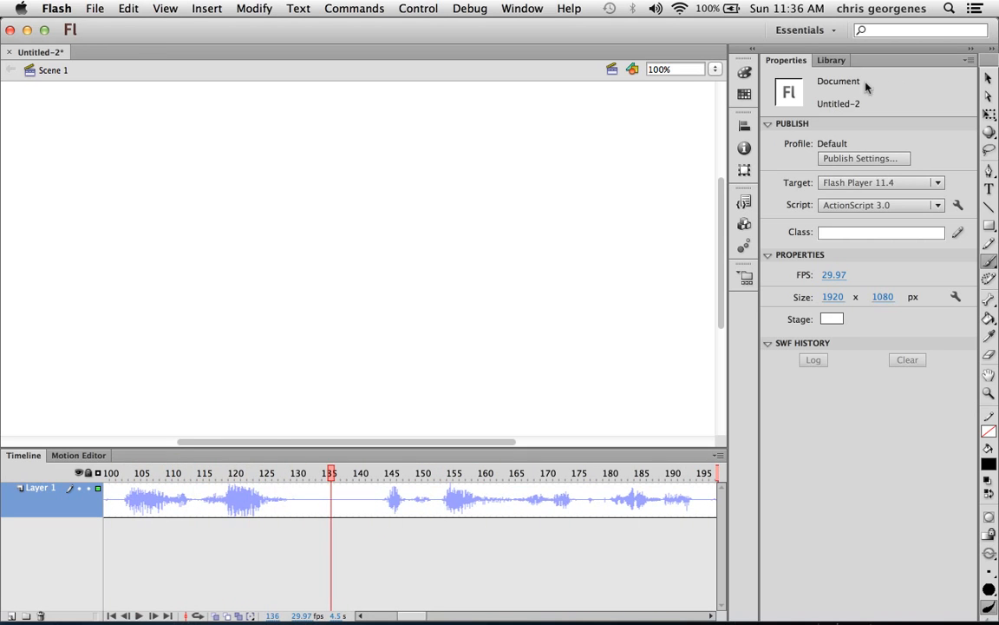
Collapse the Properties and Library group, return to the timeline's start and scrub the sound back and forth between about frames 11 and 82
left_click(971, 50)
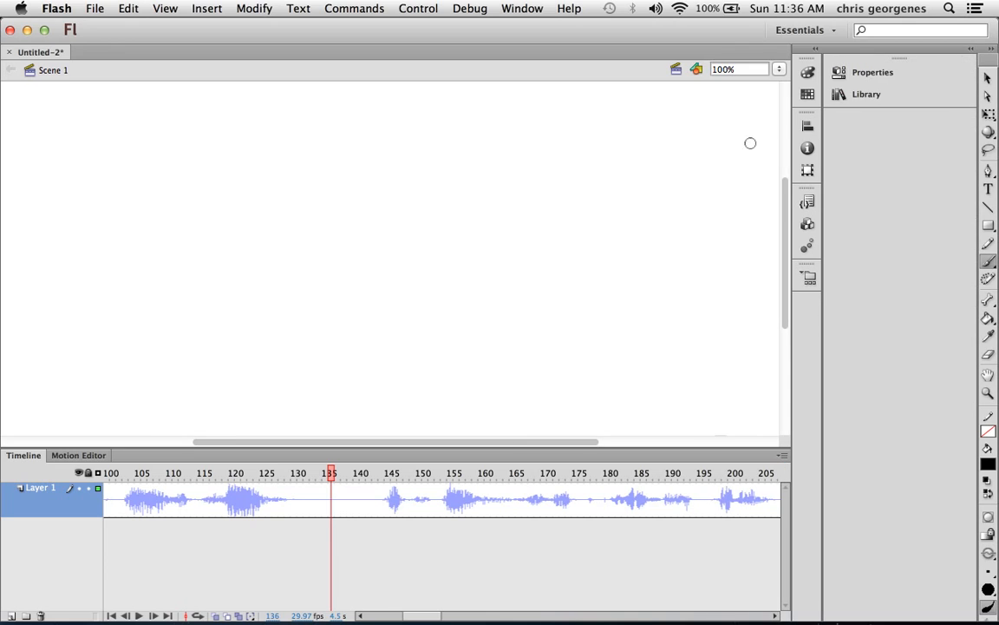
left_click(417, 616)
left_click_drag(417, 617, 393, 599)
left_click(168, 476)
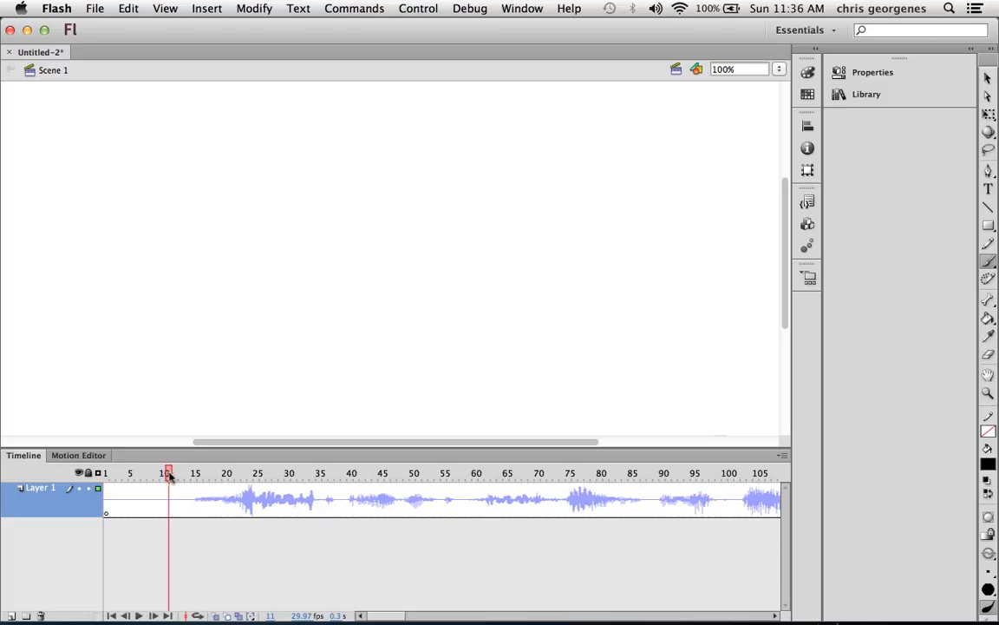
left_click(175, 475)
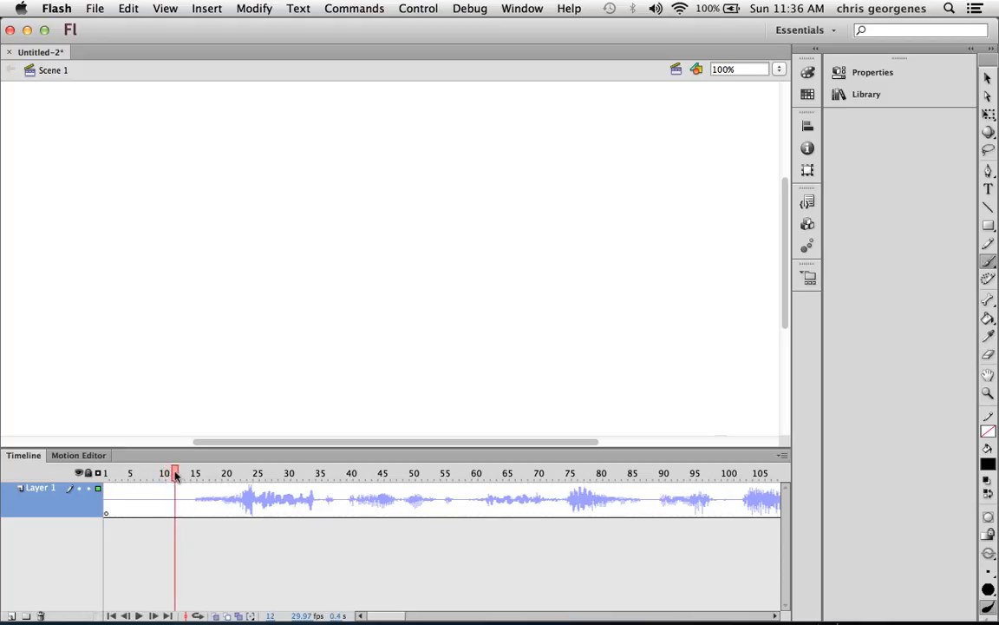
left_click_drag(175, 476, 612, 472)
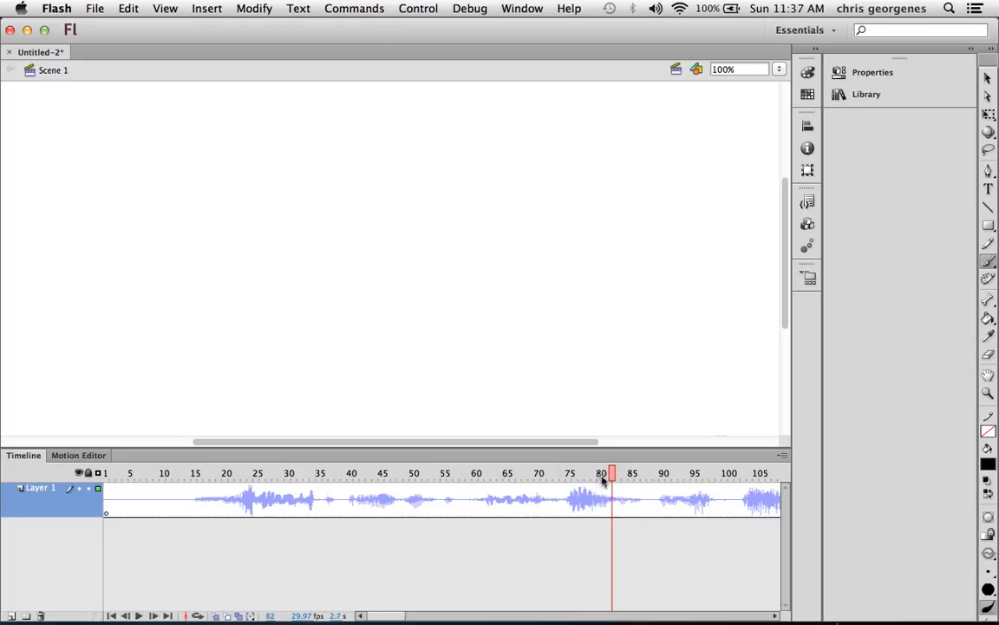
left_click(593, 473)
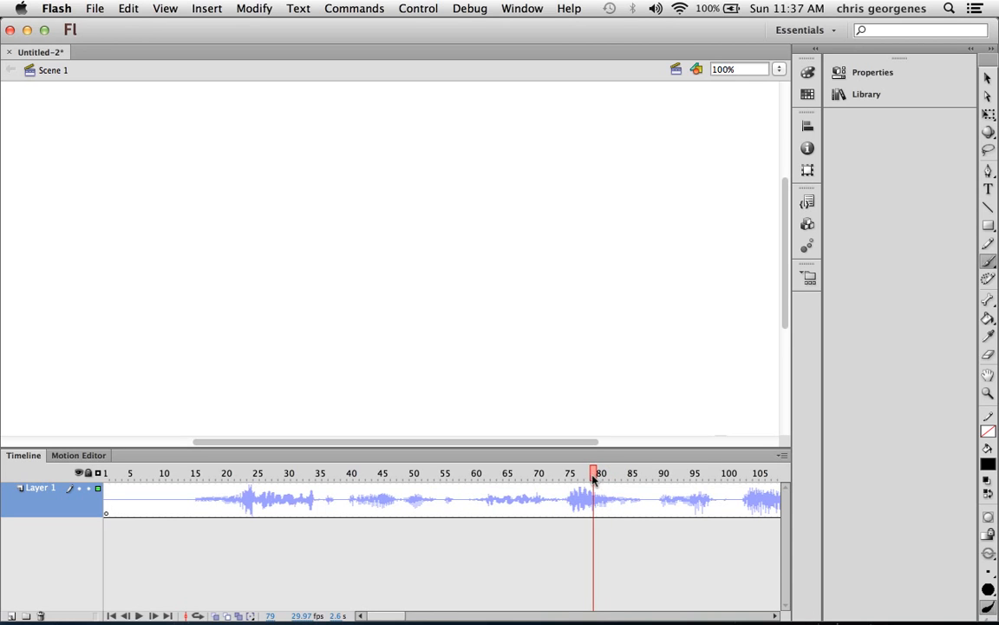
left_click_drag(593, 475, 572, 478)
left_click_drag(613, 475, 344, 506)
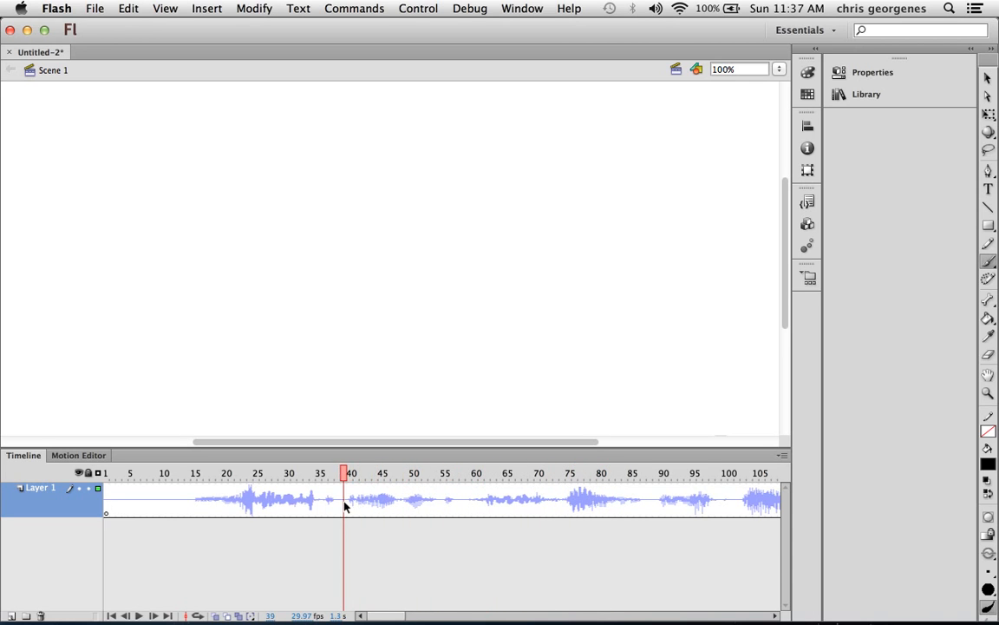
Select frame 27 of Layer 1 and open the envelope editor for its excerpt.wav sound, moving the dialog clear of the timeline edge
left_click_drag(261, 474, 271, 507)
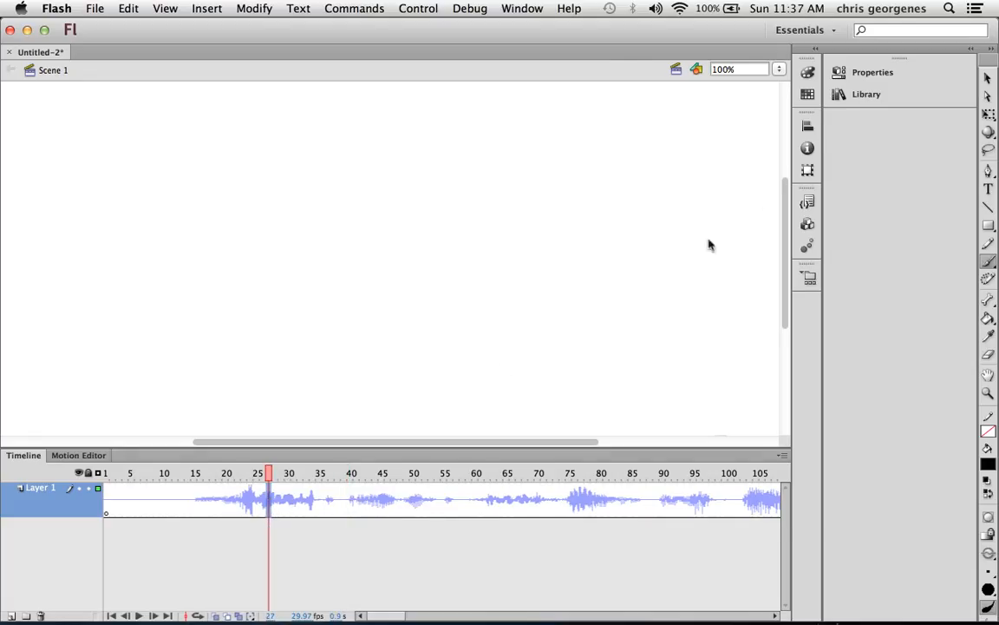
left_click(872, 72)
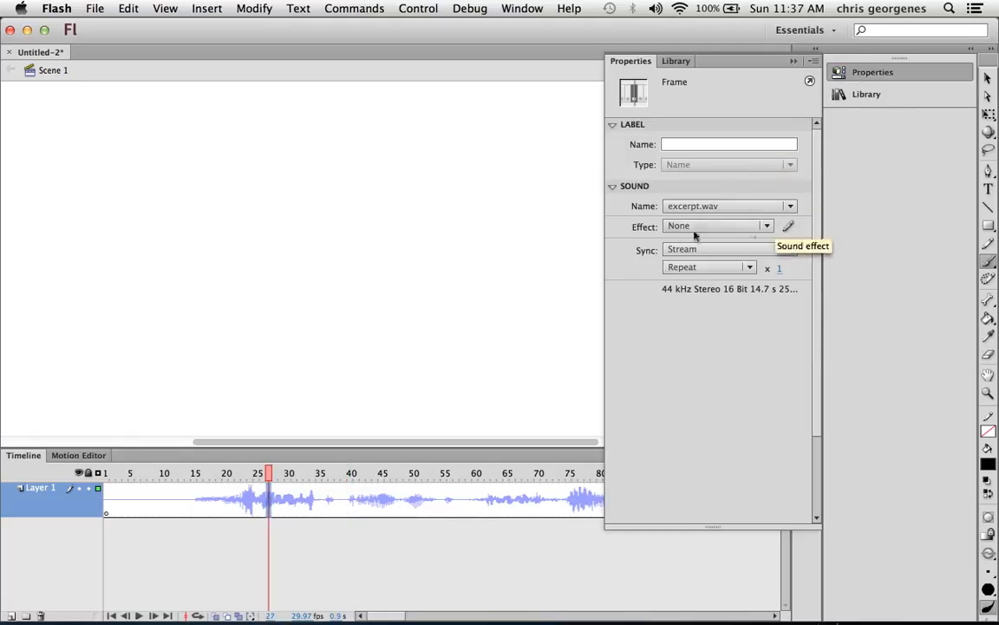
left_click(767, 226)
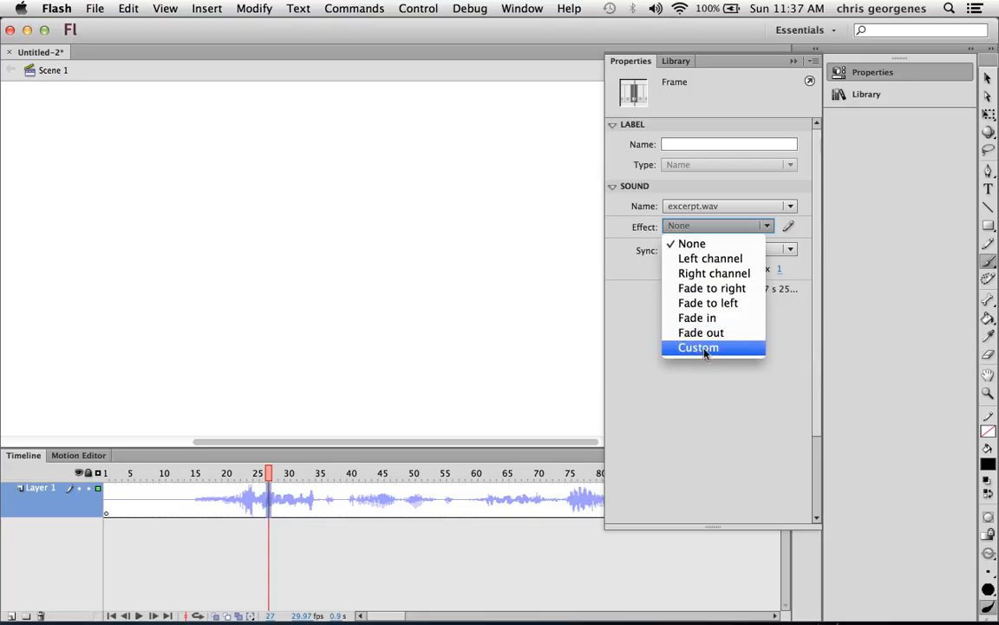
left_click(788, 227)
left_click(788, 228)
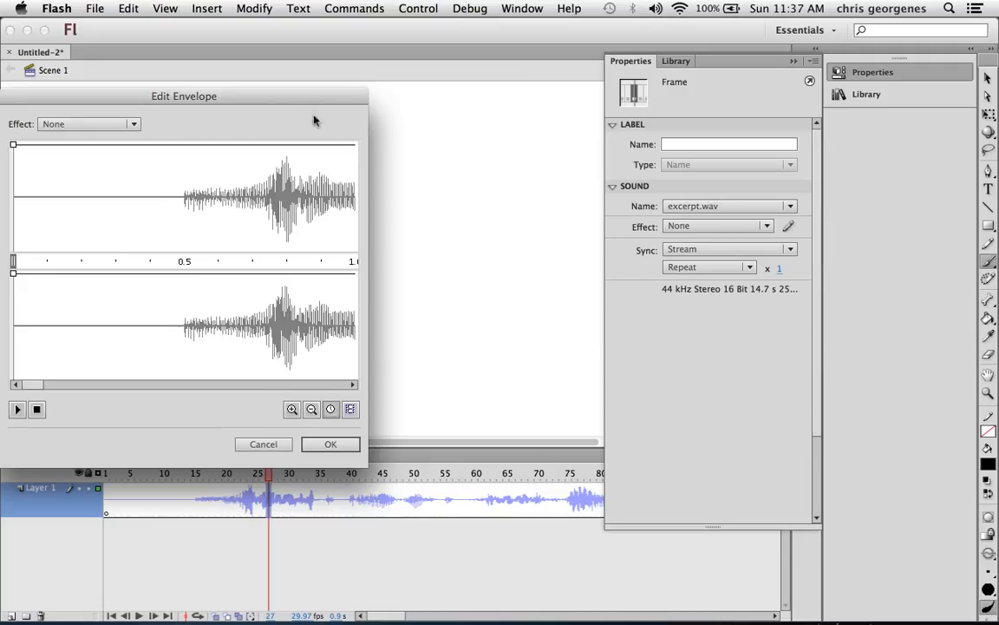
left_click_drag(248, 94, 440, 100)
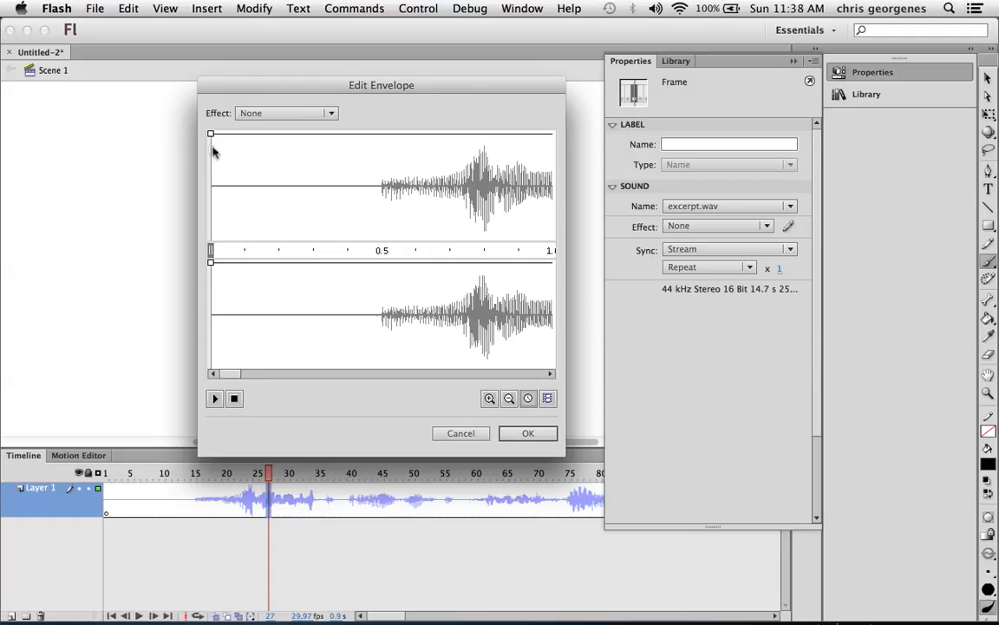
Trim the sound's start to about 0.4 s and add a lowered volume point at about 0.67 s on both channels
left_click_drag(211, 249, 348, 257)
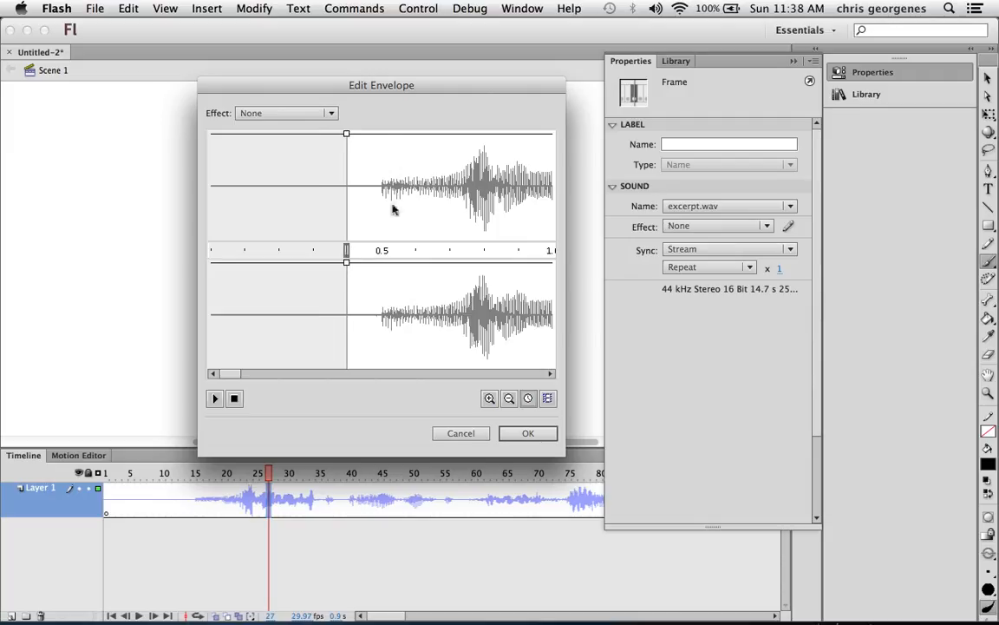
left_click_drag(395, 134, 404, 164)
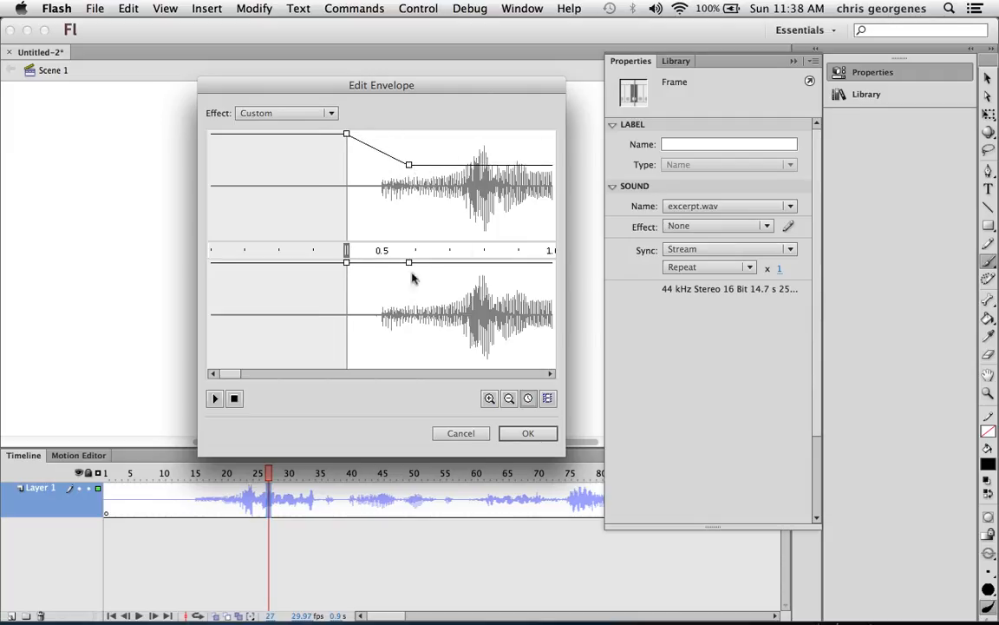
left_click_drag(408, 262, 405, 330)
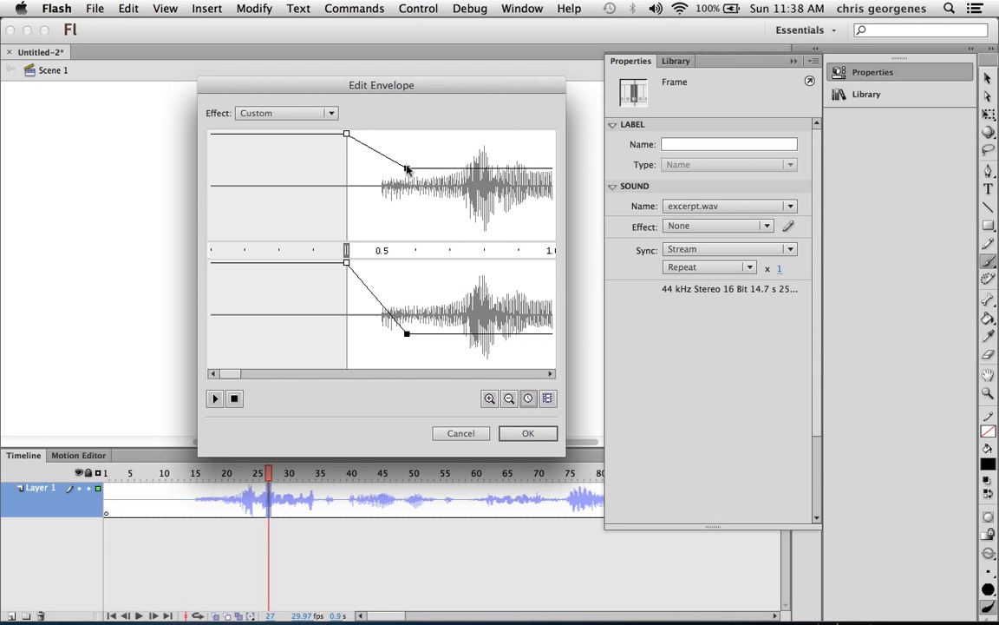
left_click_drag(405, 163, 439, 165)
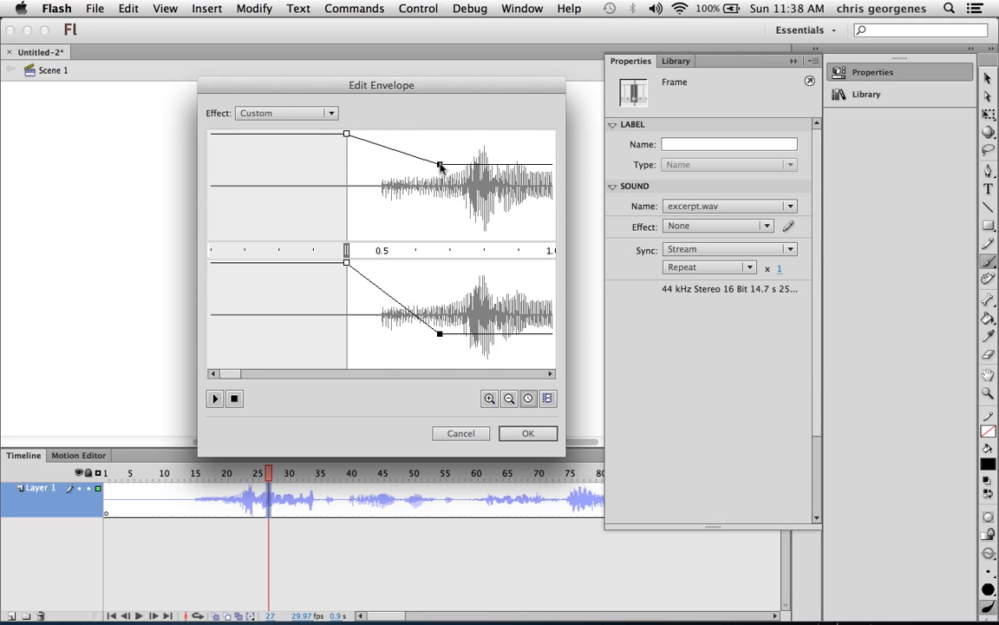
Shape both channels into a fade-in from silence at the trimmed start to full volume at about 0.67 s, and preview the sound
left_click_drag(346, 134, 344, 369)
left_click_drag(435, 338, 433, 271)
left_click_drag(434, 165, 438, 136)
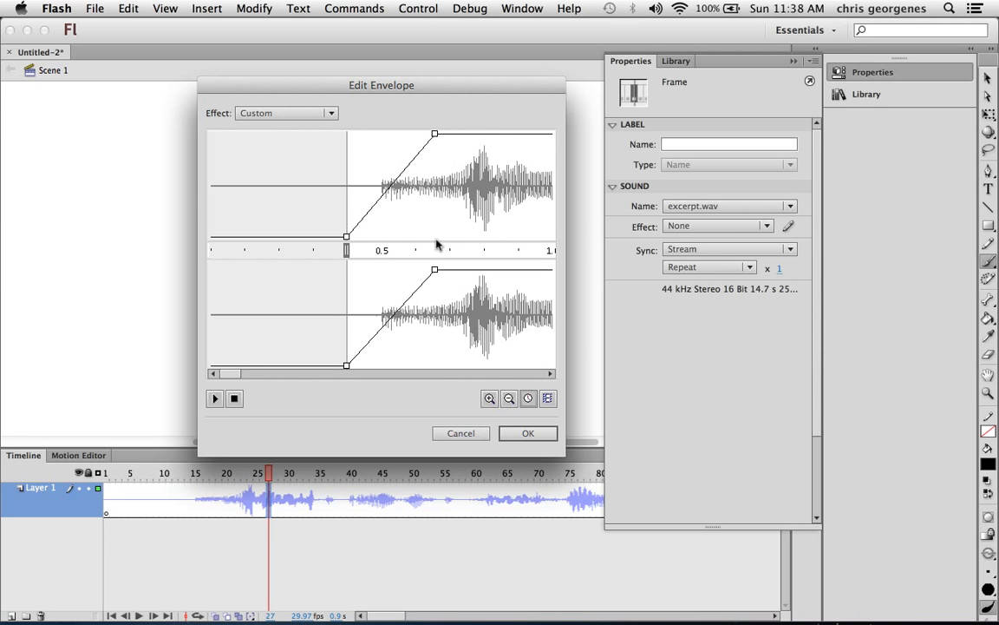
left_click_drag(437, 275, 438, 264)
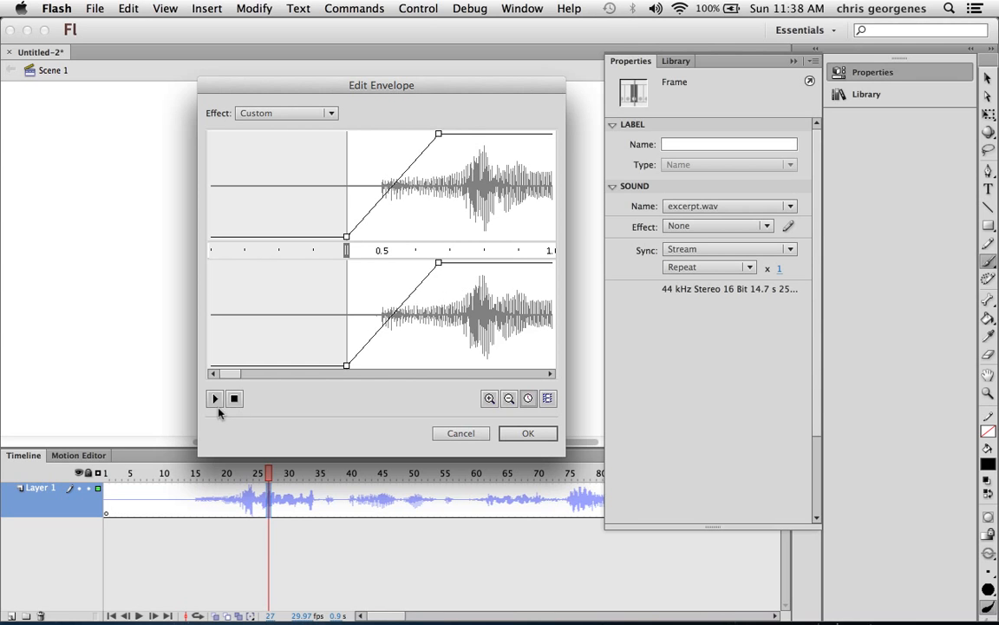
left_click(215, 398)
left_click(230, 400)
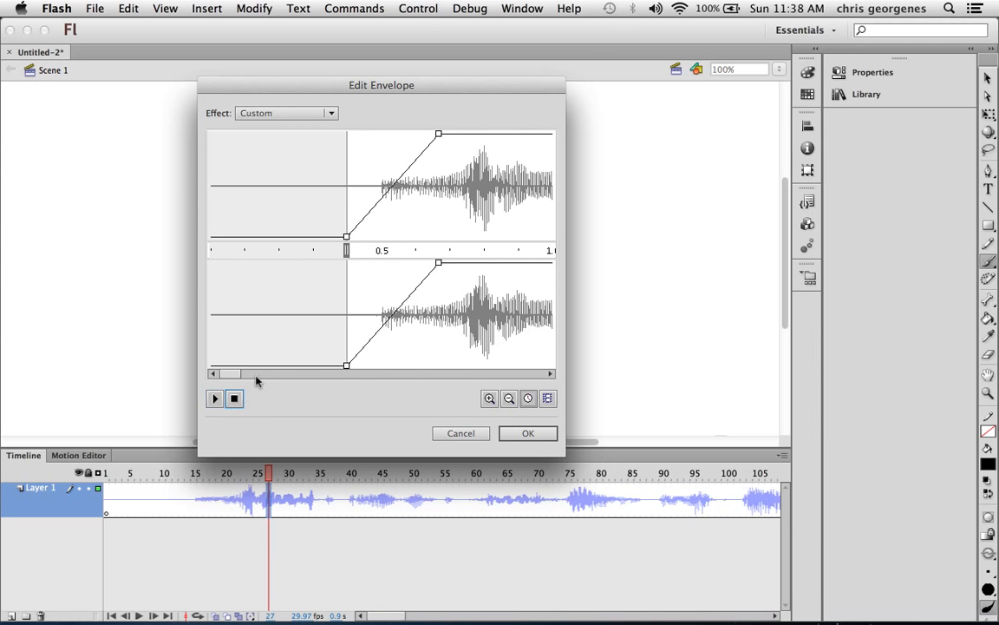
Extend the fade-in on both channels to reach full volume at about 1.9 s, and preview the sound
left_click_drag(438, 134, 535, 131)
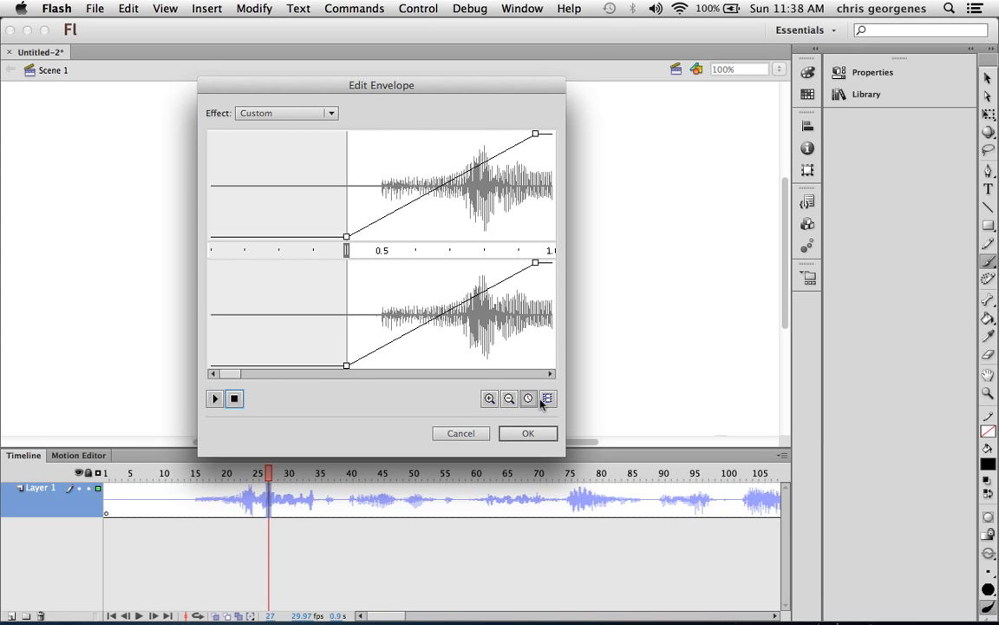
left_click(510, 399)
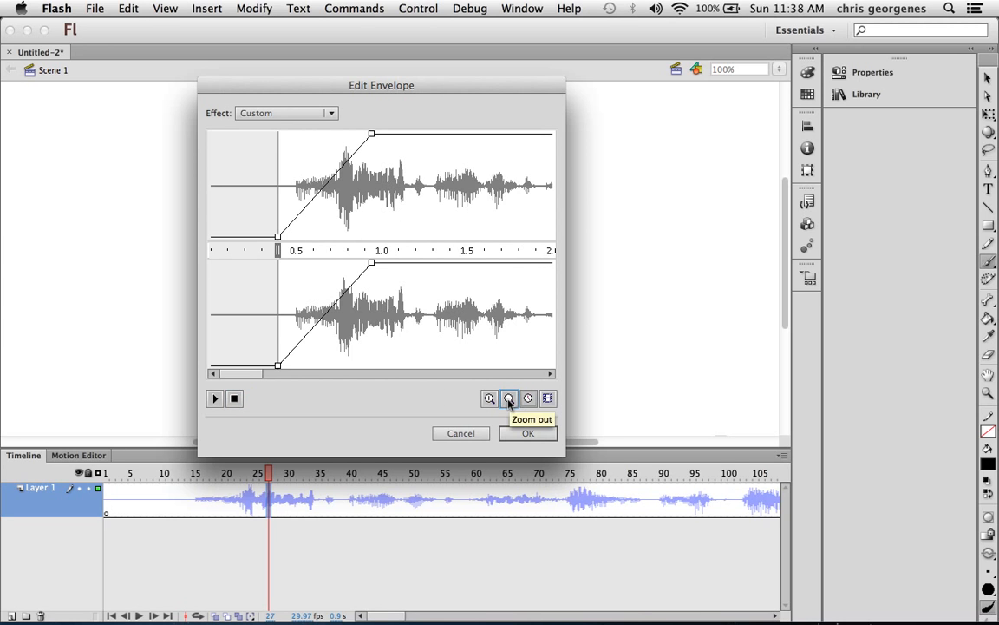
left_click_drag(369, 133, 400, 135)
left_click(509, 399)
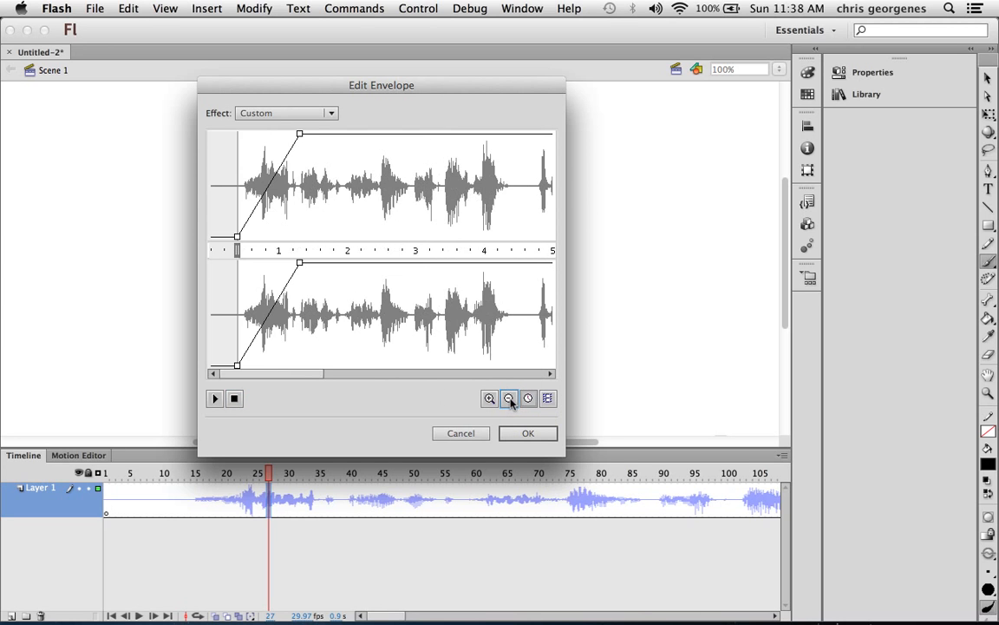
left_click_drag(294, 134, 338, 134)
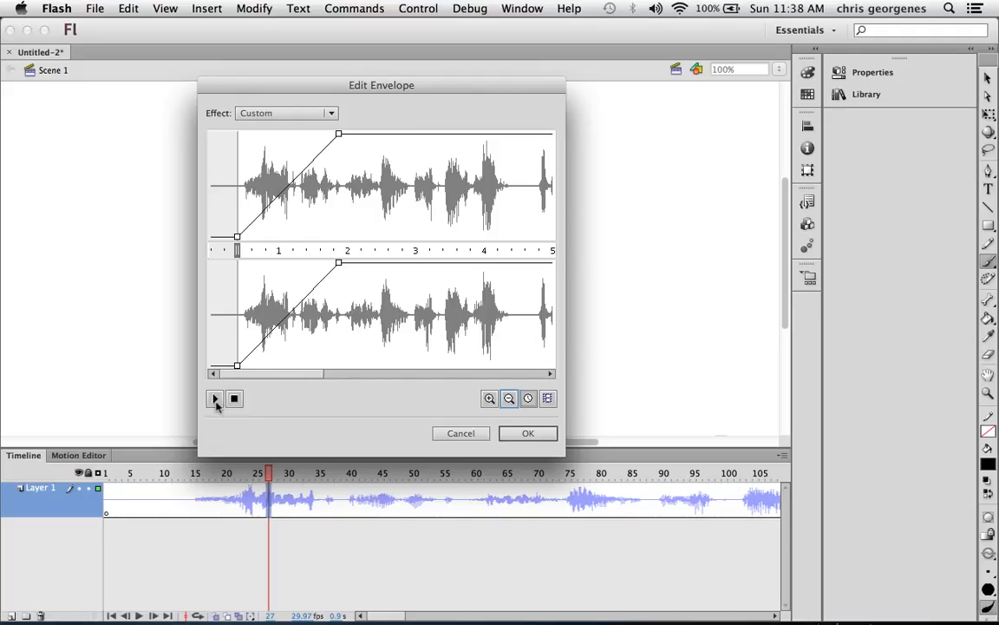
left_click(216, 399)
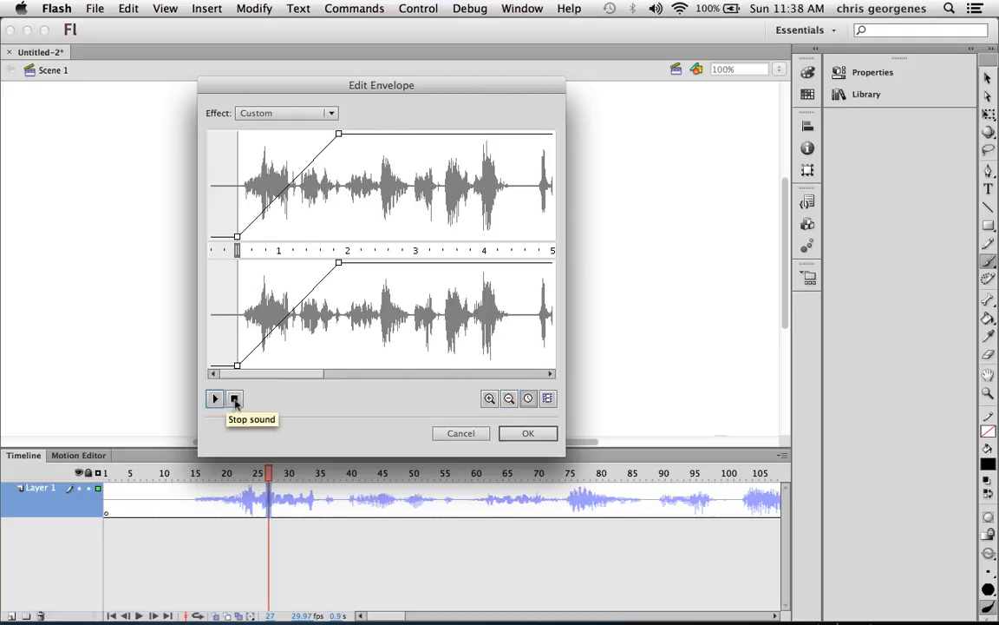
Try an extra volume point near 3.9 s, remove it, and preview the fade-in lengthened to about 4.6 s
left_click_drag(478, 133, 477, 156)
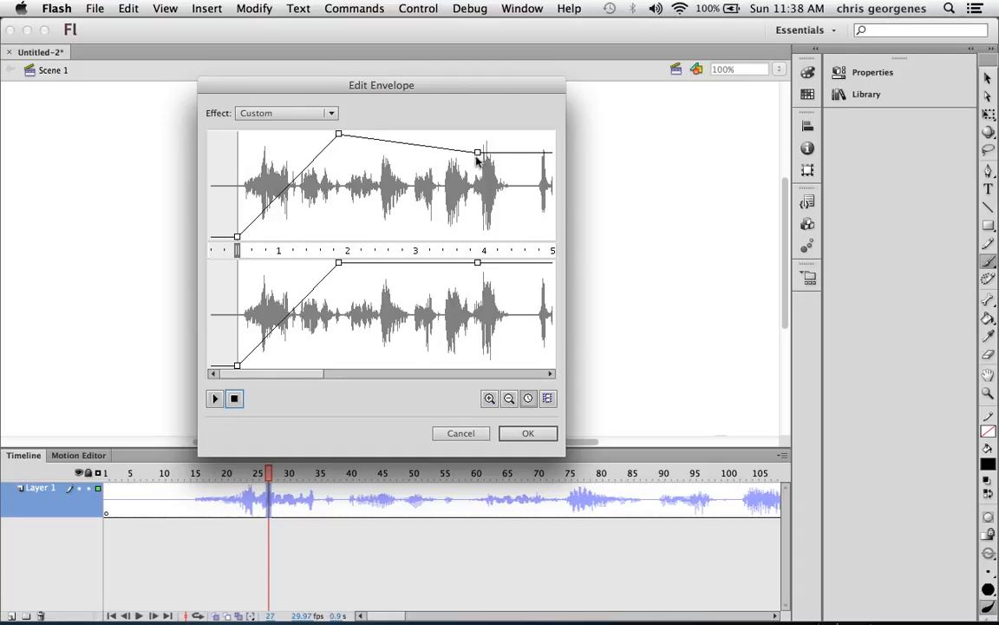
left_click_drag(478, 154, 694, 193)
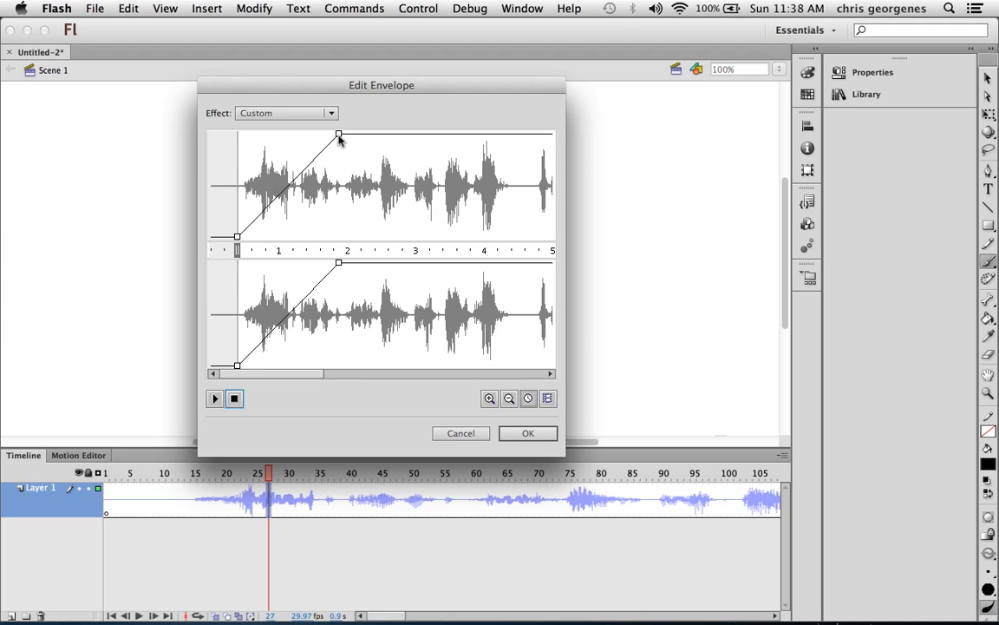
left_click_drag(338, 135, 523, 132)
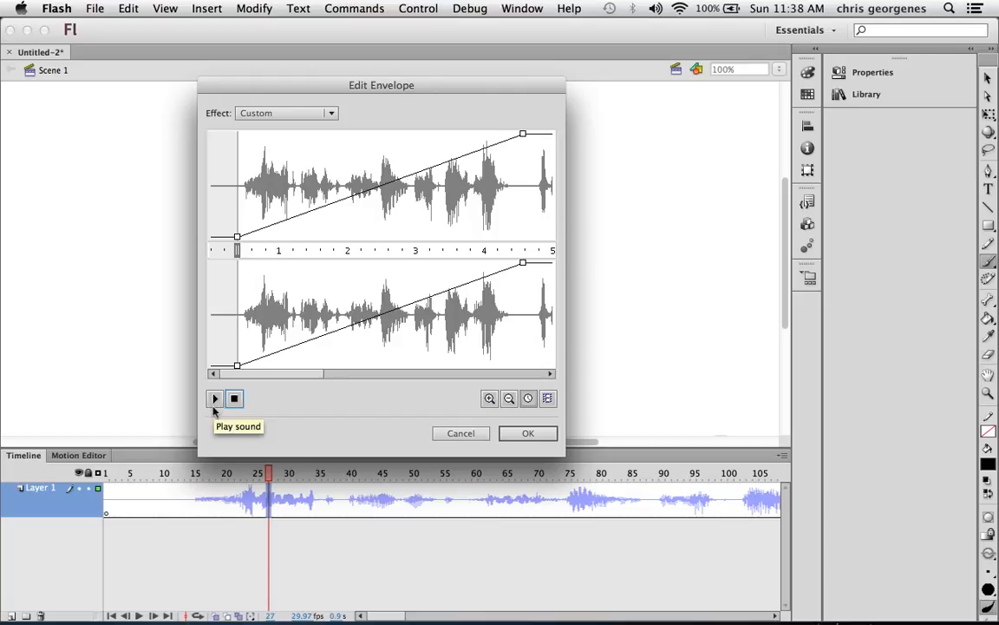
left_click(214, 400)
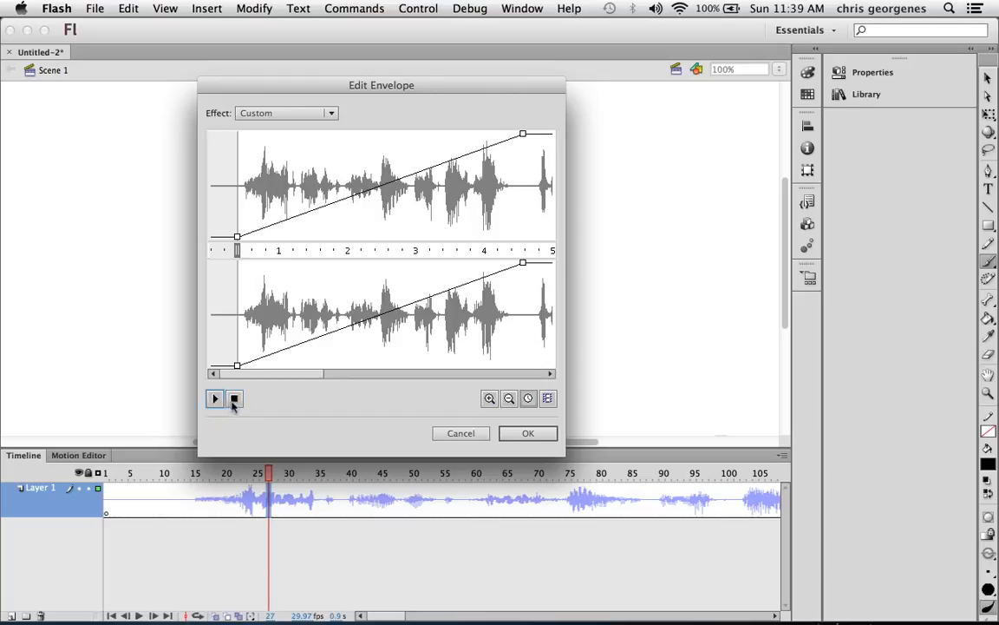
left_click(235, 399)
Shorten the fade-in to about 0.7 s and add envelope points at about 2.2 s and 3.5 s
left_click_drag(524, 135, 259, 135)
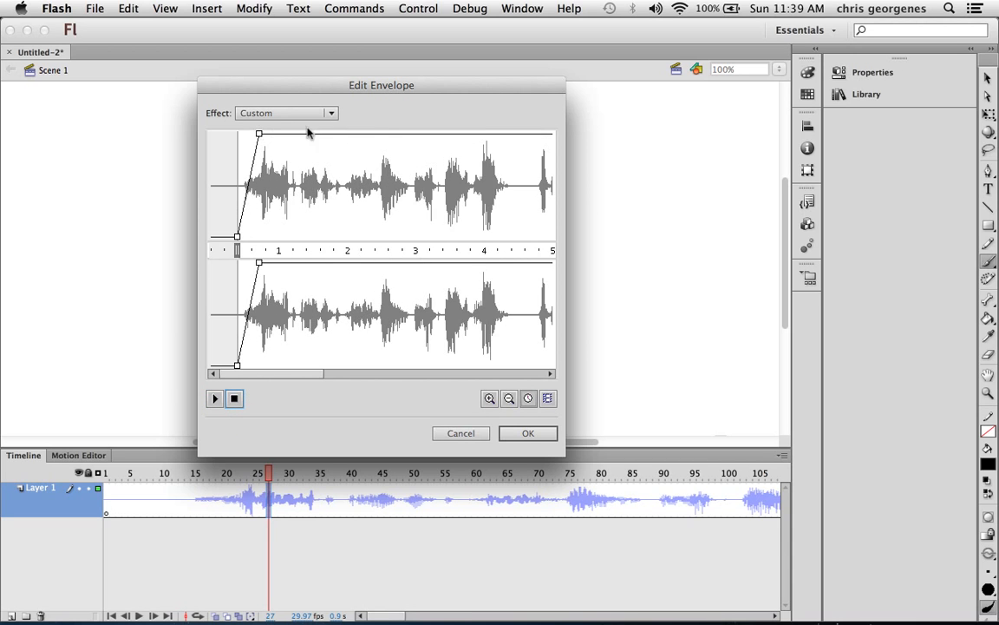
left_click(363, 136)
left_click_drag(426, 136, 450, 168)
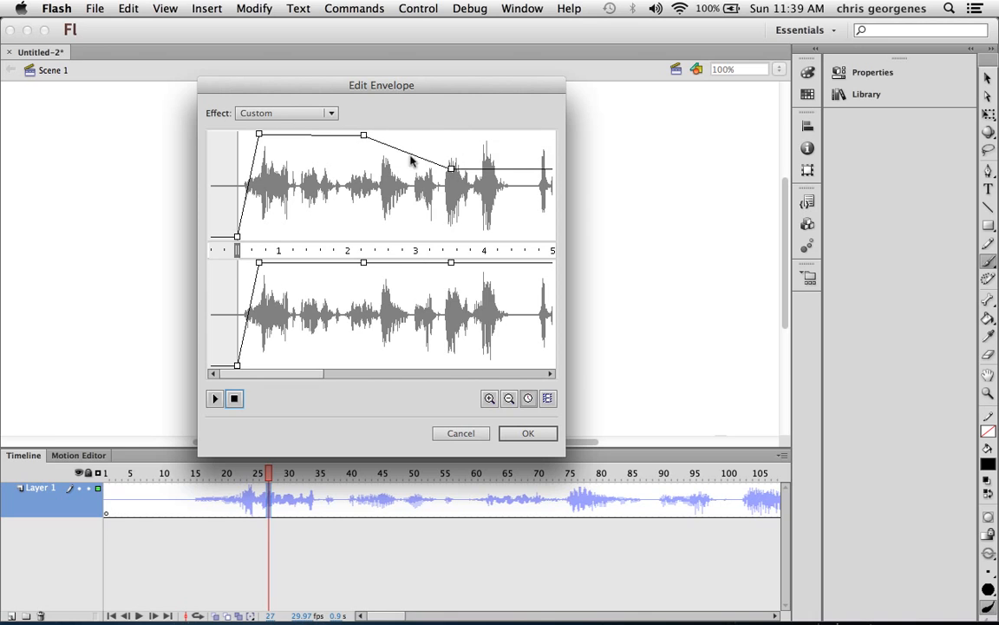
Dip both channels to about mid-level at 2.1 s and shape a partial volume rise to a point at about 3.3 s
left_click_drag(363, 137, 359, 197)
left_click_drag(450, 170, 418, 165)
left_click_drag(358, 262, 356, 316)
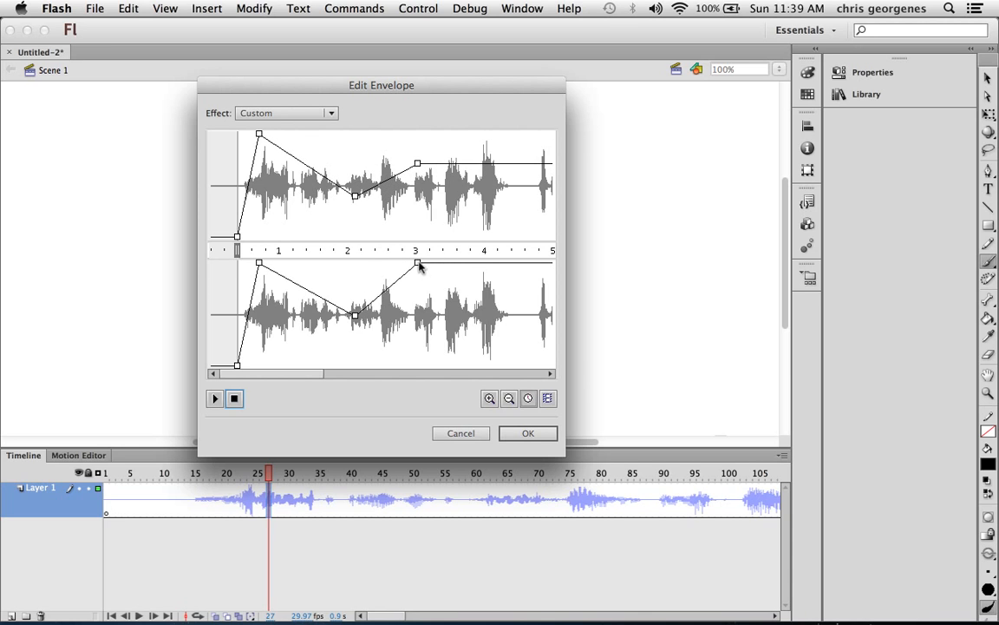
left_click_drag(419, 266, 424, 300)
left_click_drag(423, 167, 438, 161)
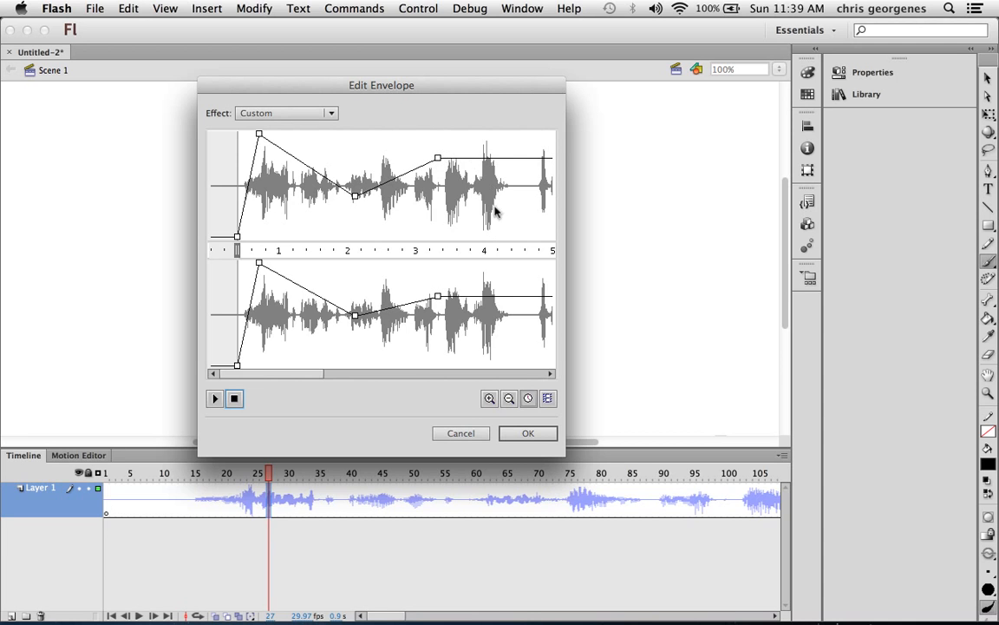
Move the last envelope point to about 5.2 s, adjusting its level on both channels for a longer volume rise
left_click_drag(277, 374, 321, 374)
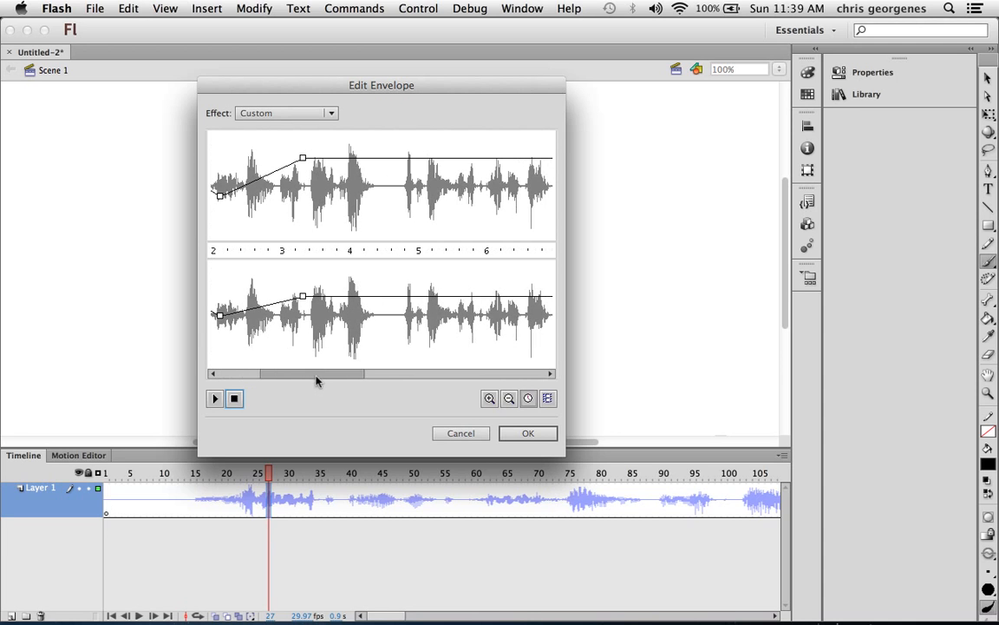
left_click_drag(310, 295, 387, 285)
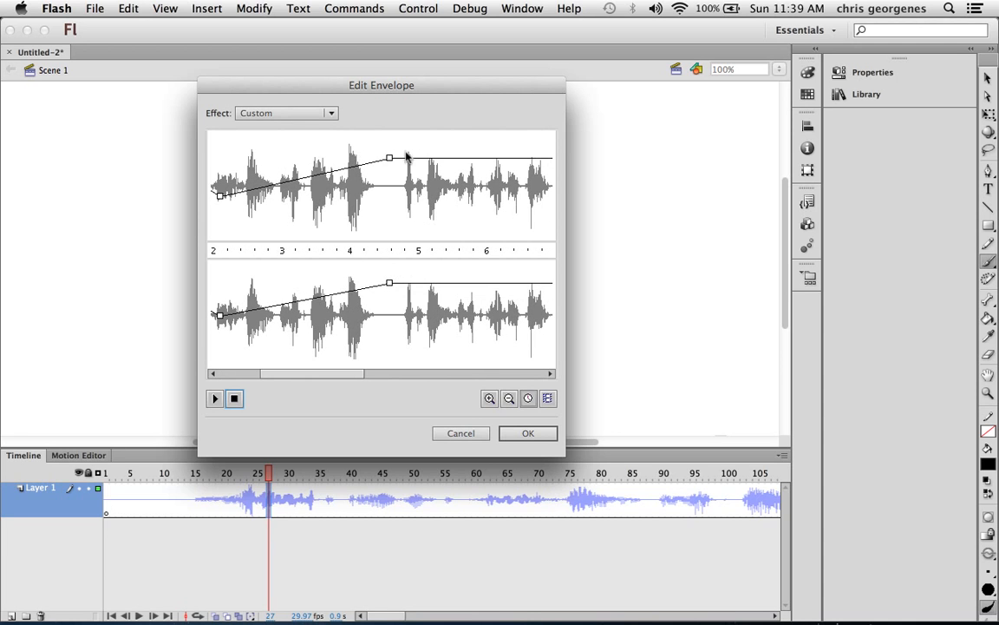
left_click_drag(390, 157, 458, 146)
left_click_drag(460, 283, 396, 286)
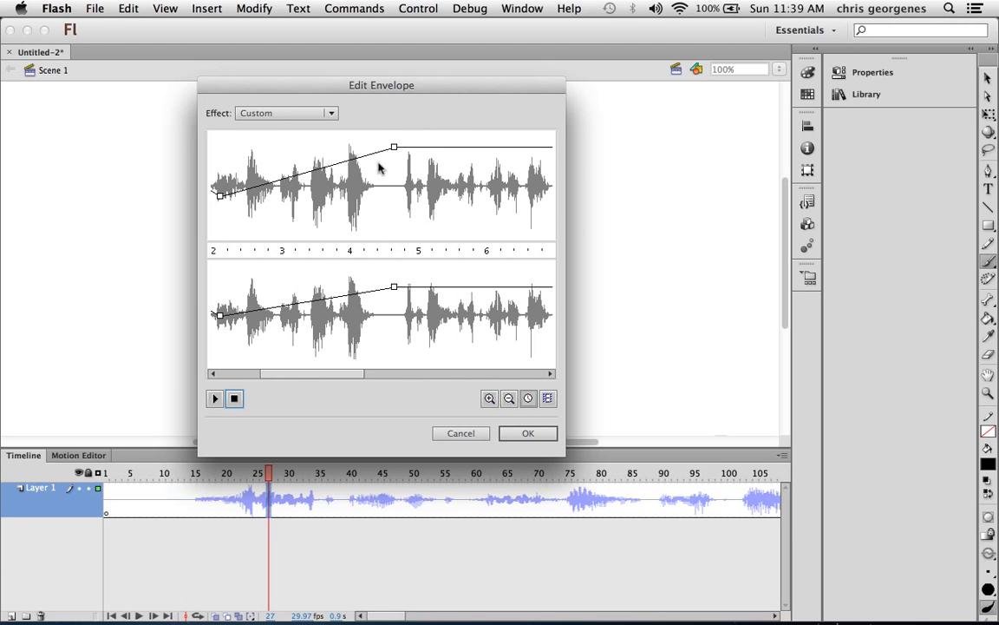
left_click_drag(395, 148, 433, 153)
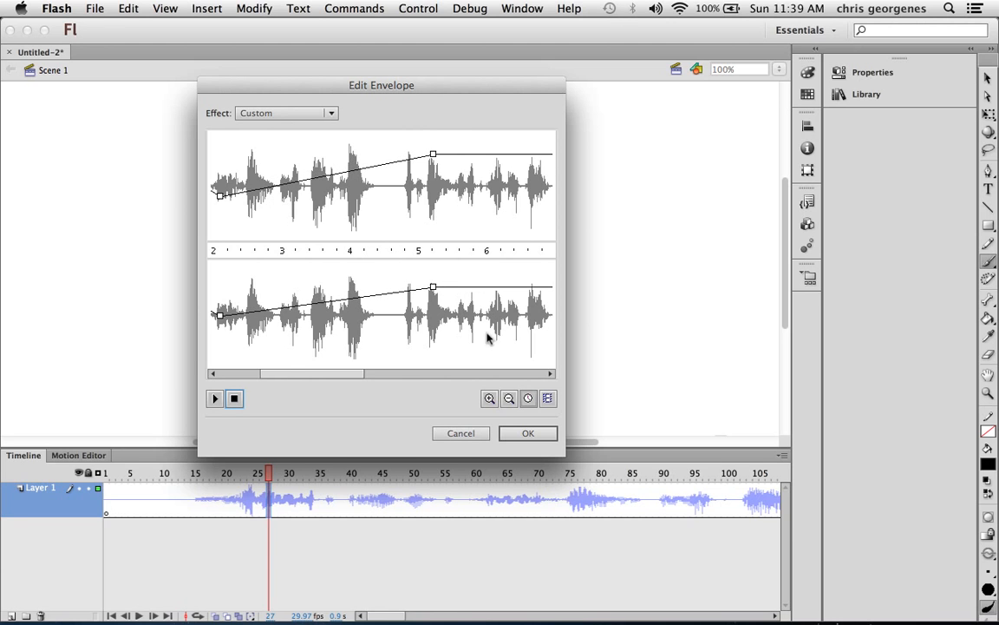
Add envelope points at about 13.4 s and at the sound's end, dropping the lower channel's end point to silence
left_click(509, 398)
left_click(508, 398)
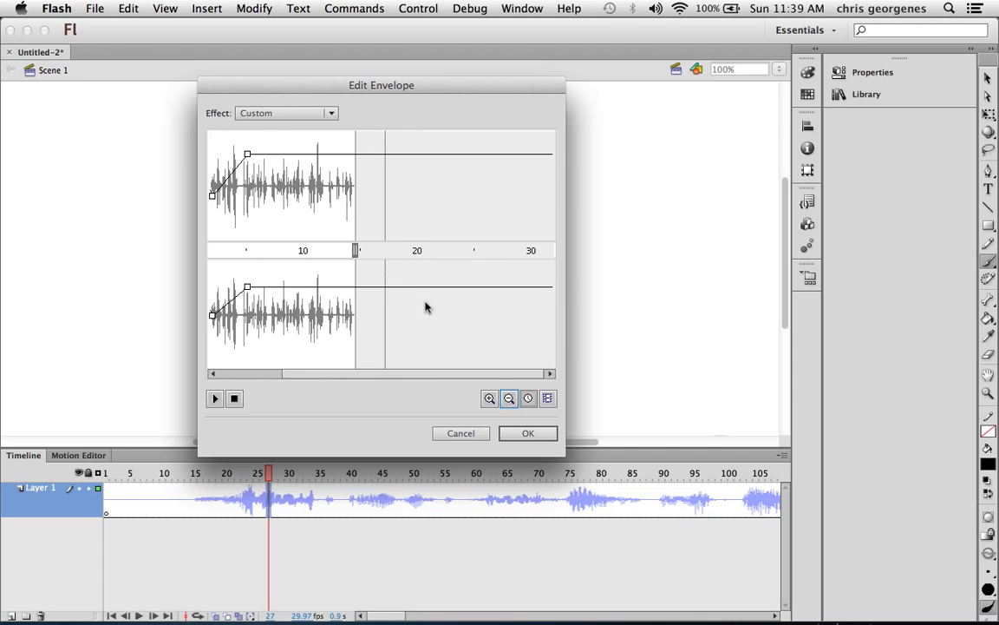
left_click(489, 398)
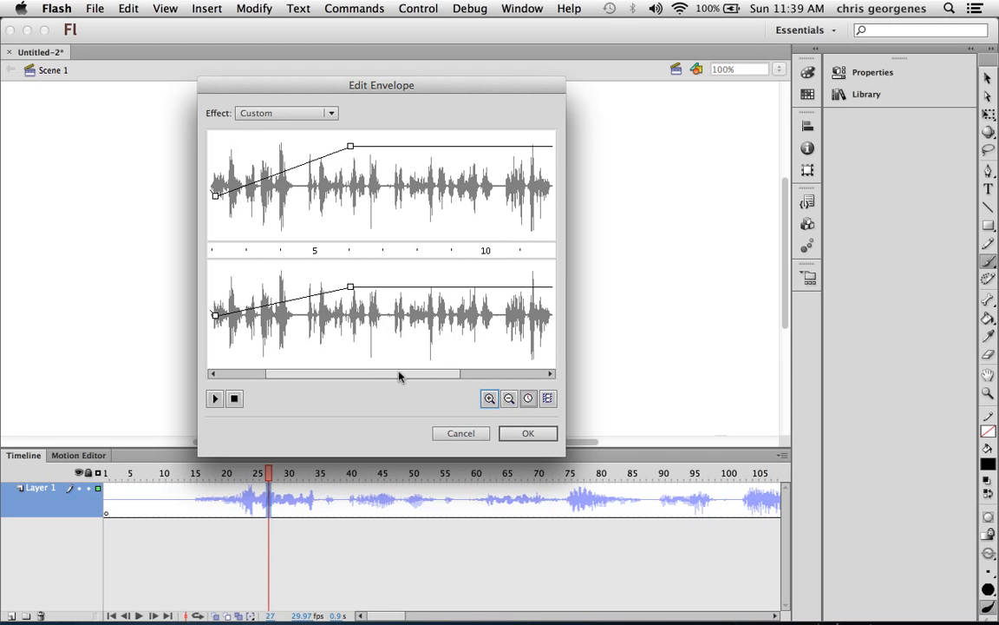
left_click_drag(402, 374, 487, 376)
left_click(438, 144)
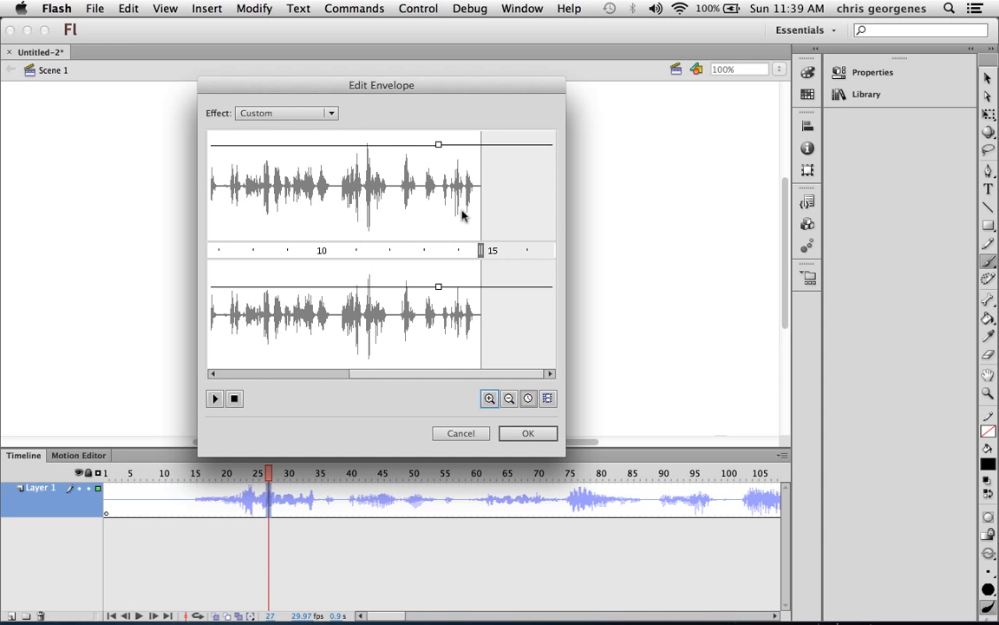
left_click_drag(473, 287, 483, 368)
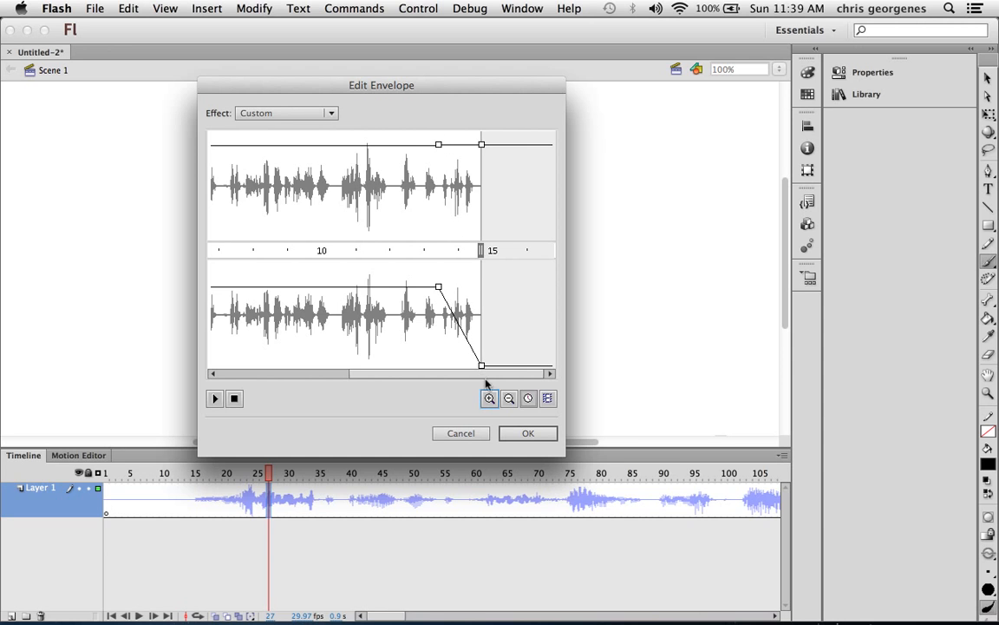
Move the start of the closing fade-out to about 14.3 s
left_click(490, 398)
left_click(489, 398)
left_click_drag(277, 380, 522, 374)
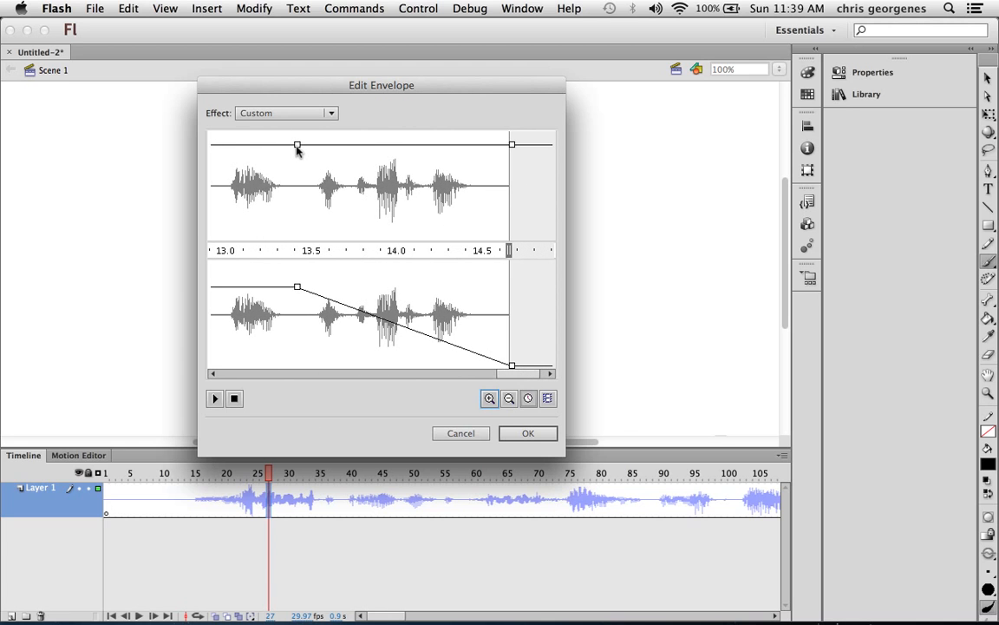
left_click_drag(297, 144, 441, 149)
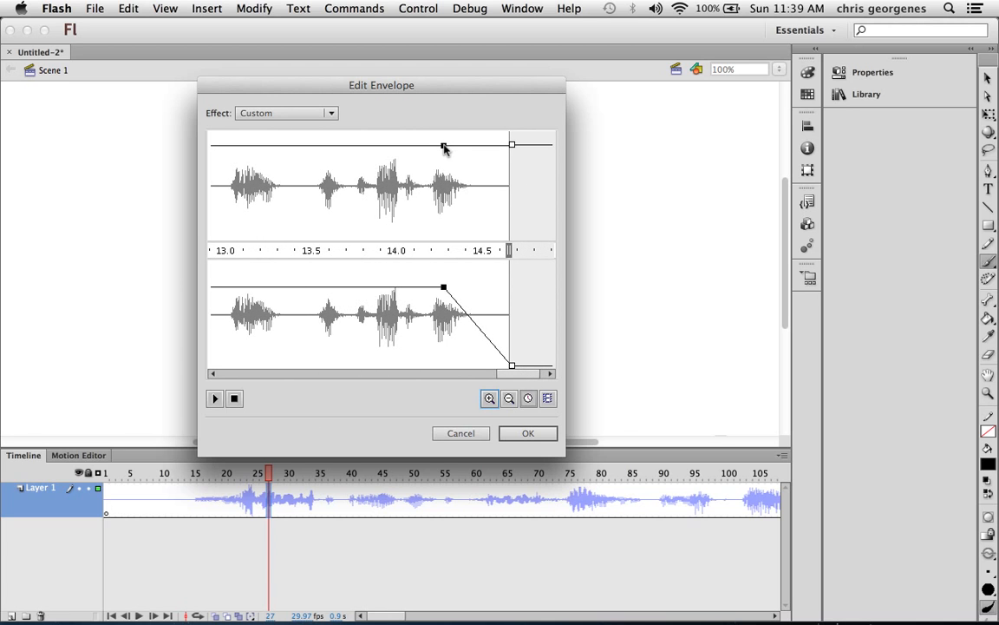
Drop the upper channel's end point to silence, raise the fade-out's start point to full volume on both channels, and apply the envelope
left_click_drag(512, 146, 505, 269)
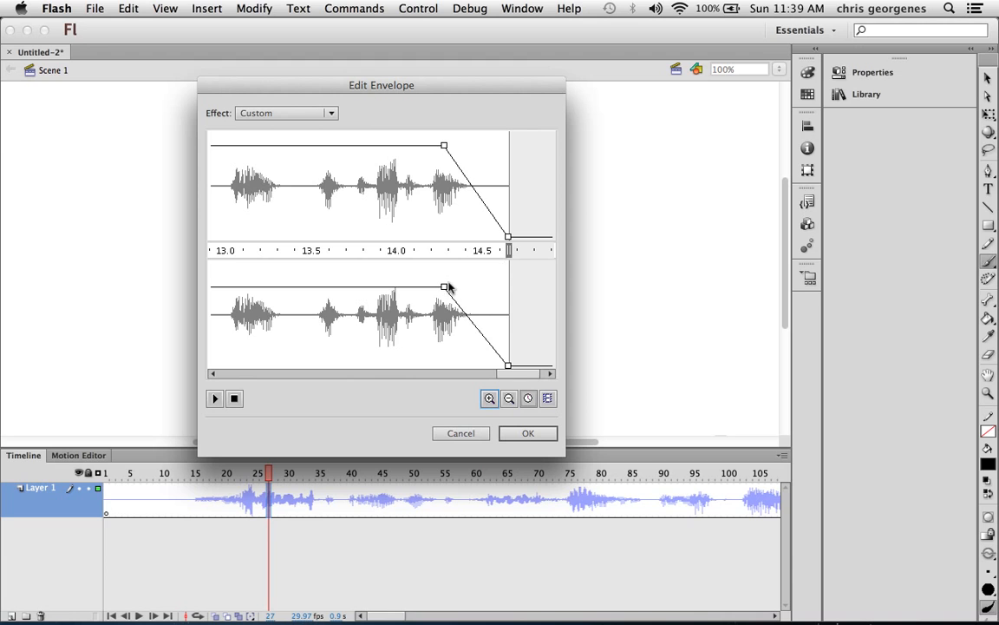
left_click_drag(443, 286, 444, 265)
left_click_drag(443, 146, 443, 133)
left_click(524, 434)
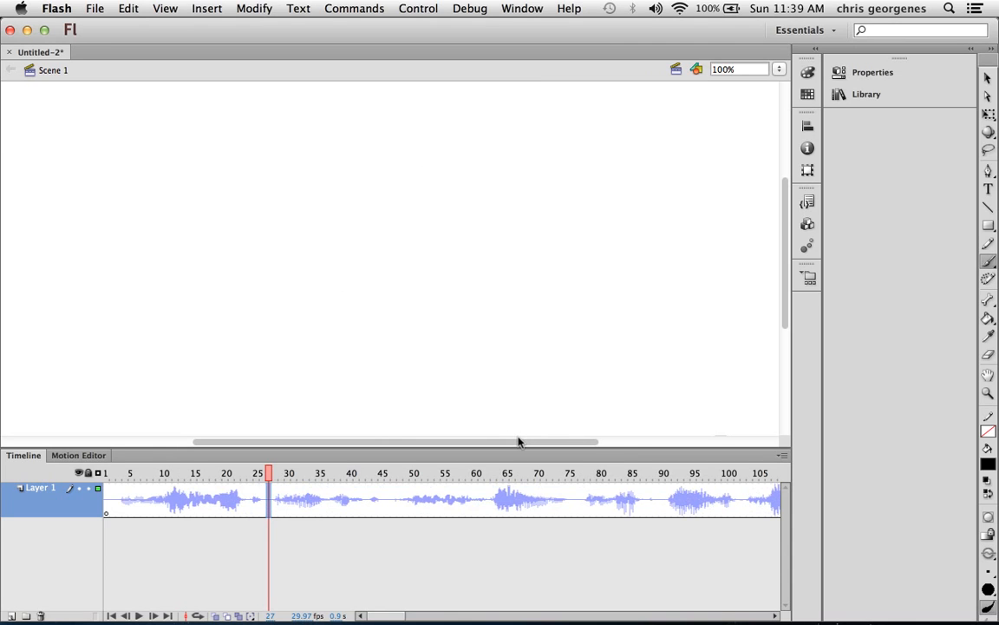
Play the timeline from frame 1 to listen to the sound with its edited volume envelope
left_click_drag(261, 478, 104, 477)
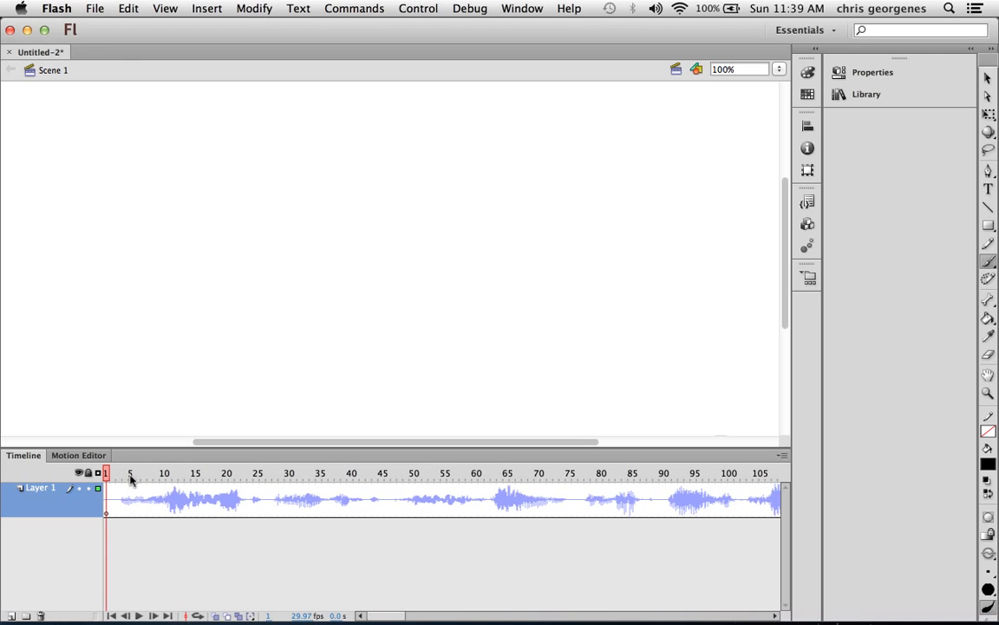
key("Return")
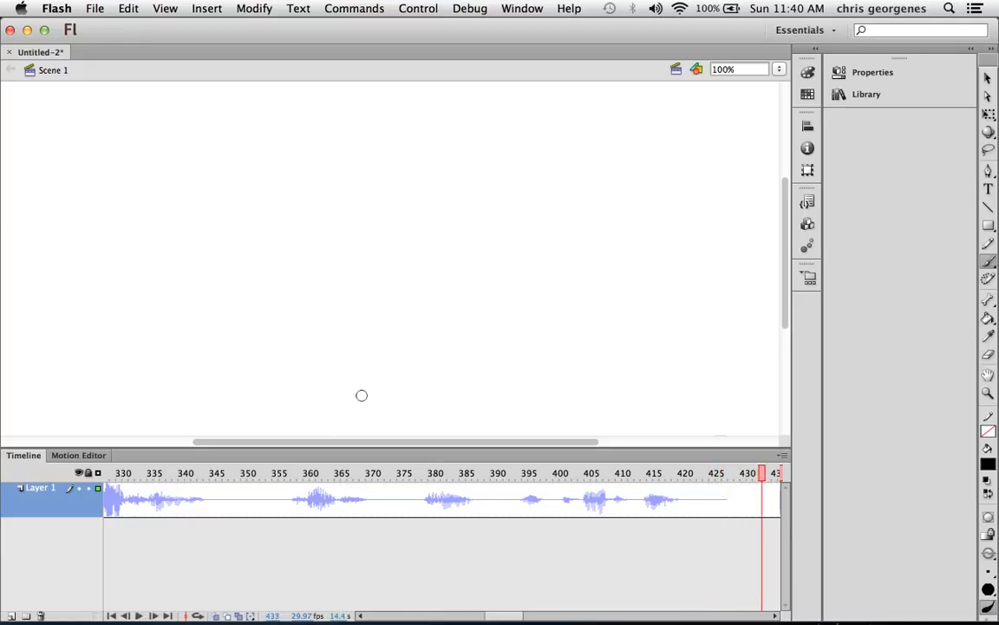
Add three new empty layers above the sound layer and return the timeline view to its first frames
left_click(12, 615)
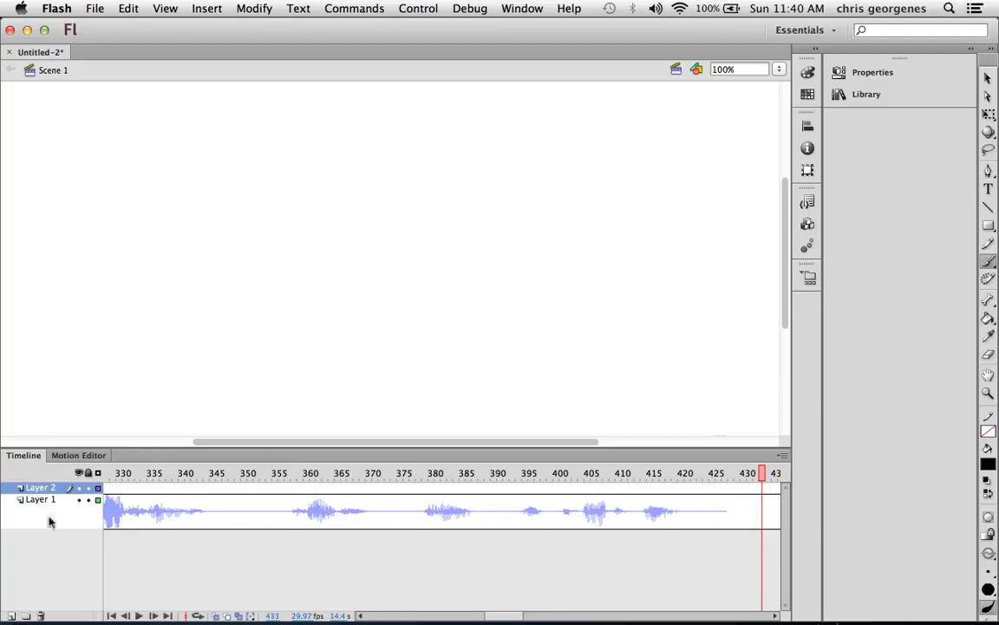
left_click(12, 615)
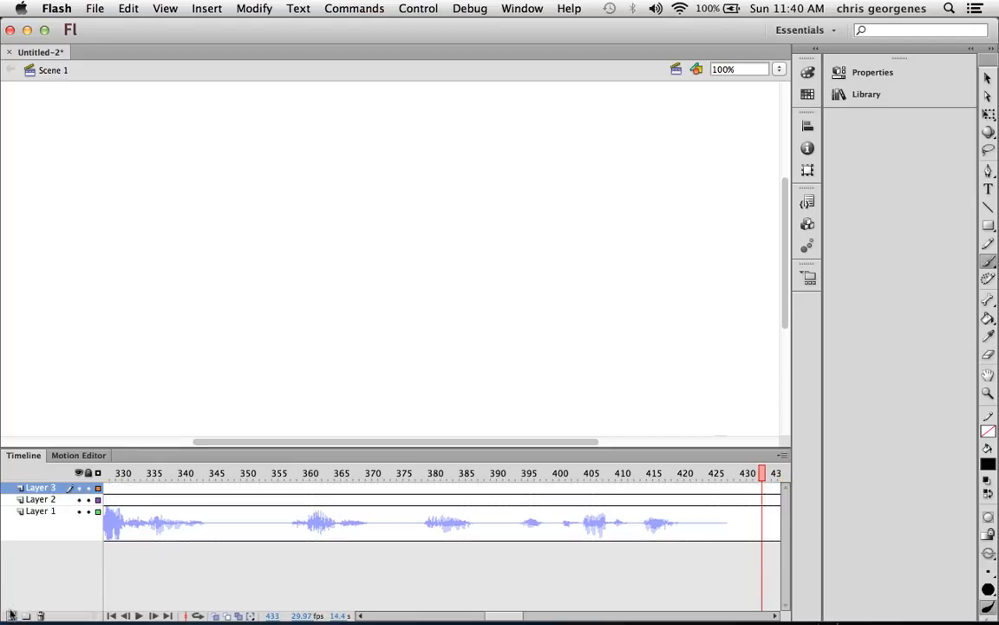
left_click(12, 615)
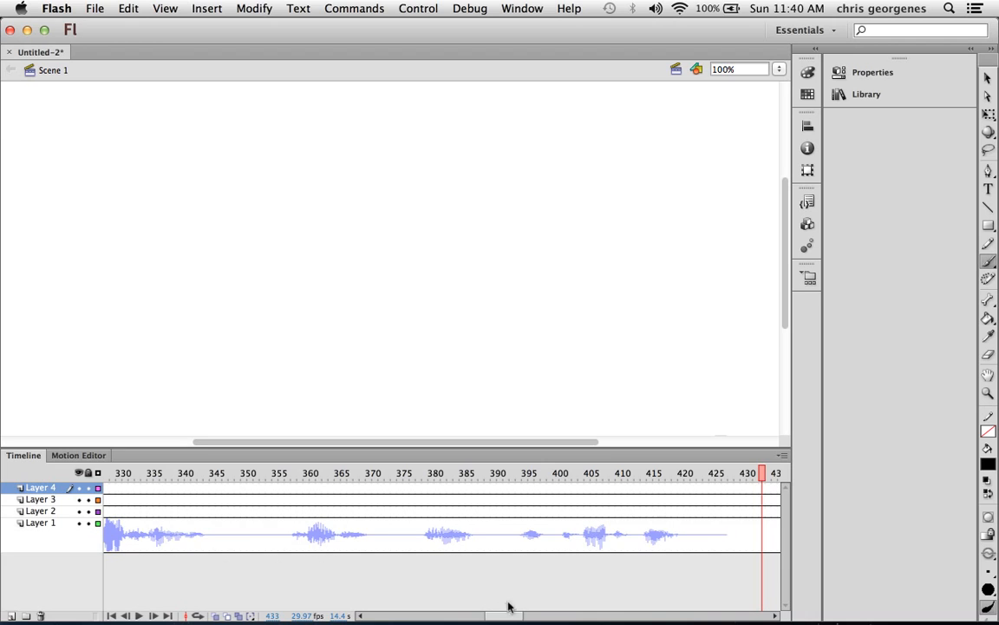
left_click_drag(508, 615, 375, 618)
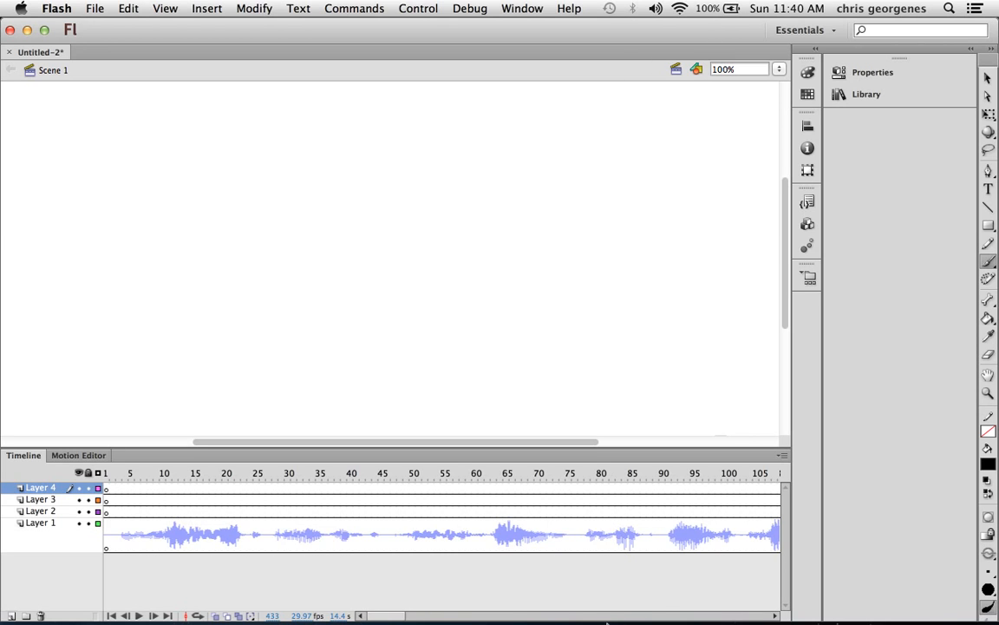
mouse_move(608, 621)
left_click(575, 595)
left_click(545, 8)
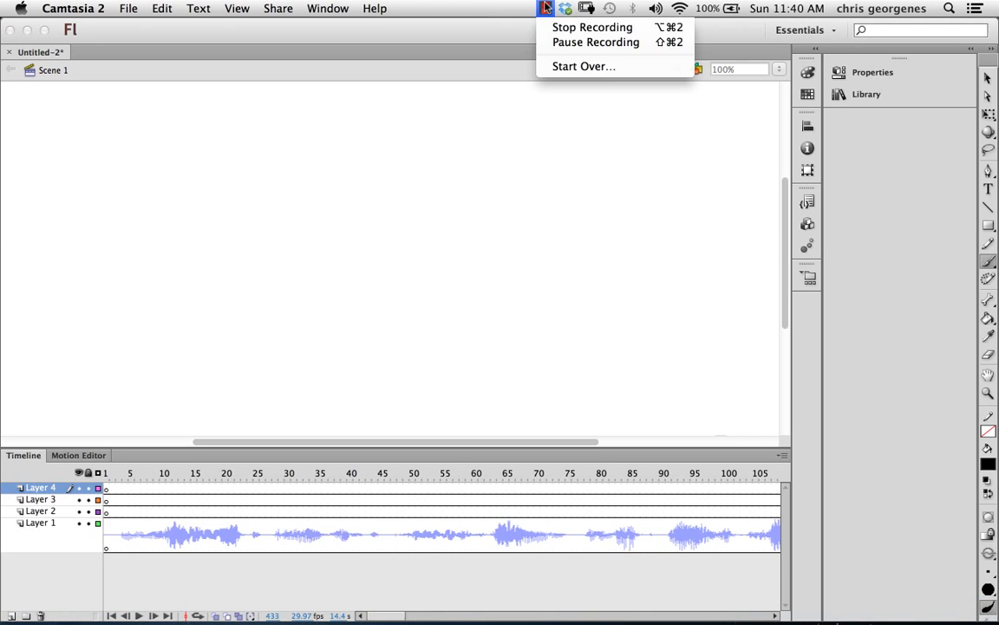